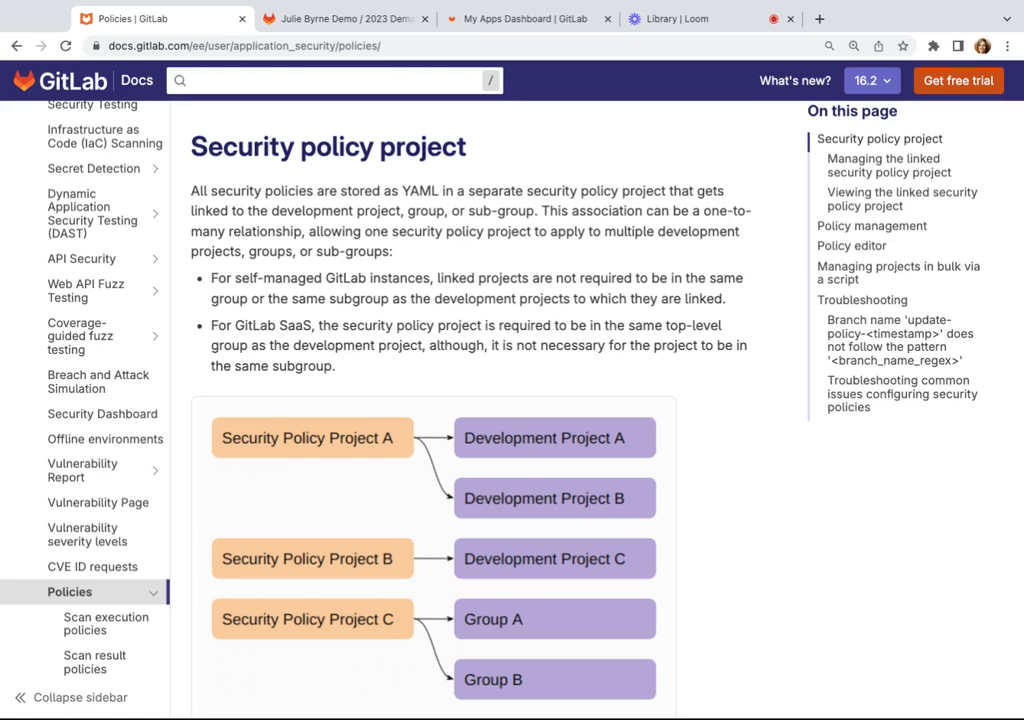
Read how security policy projects link to development projects, and expand the Web Application Teams subgroup in the Scan Policy Demo group
{"action": "scroll", "coordinate": [355, 183], "scroll_direction": "down", "scroll_amount": 3}
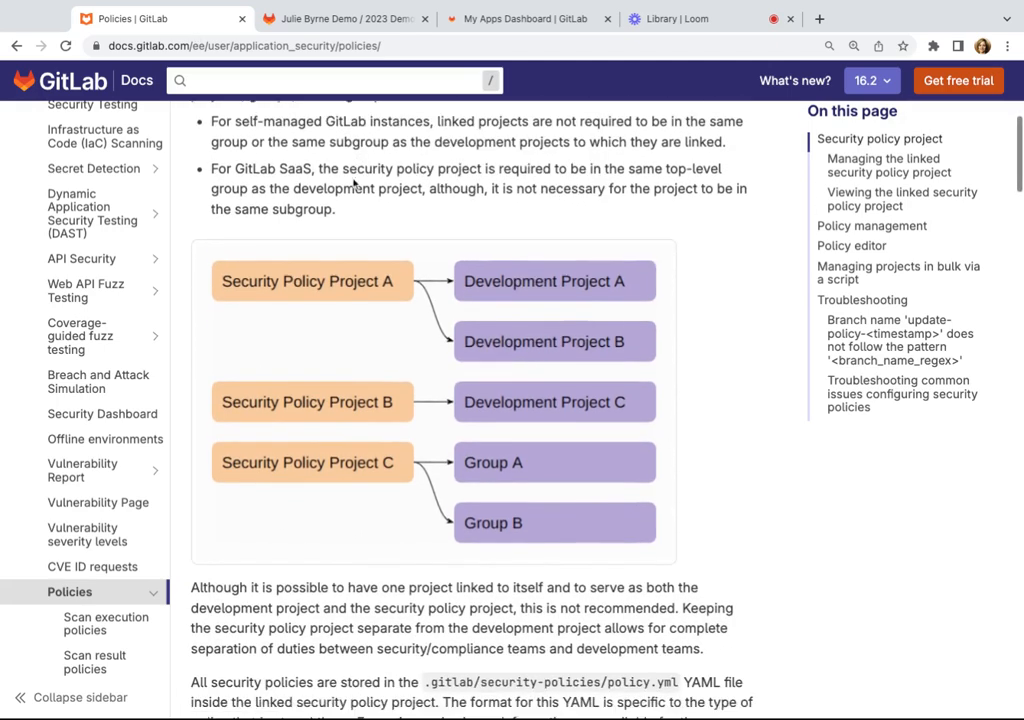
{"action": "scroll", "coordinate": [355, 183], "scroll_direction": "down", "scroll_amount": 1}
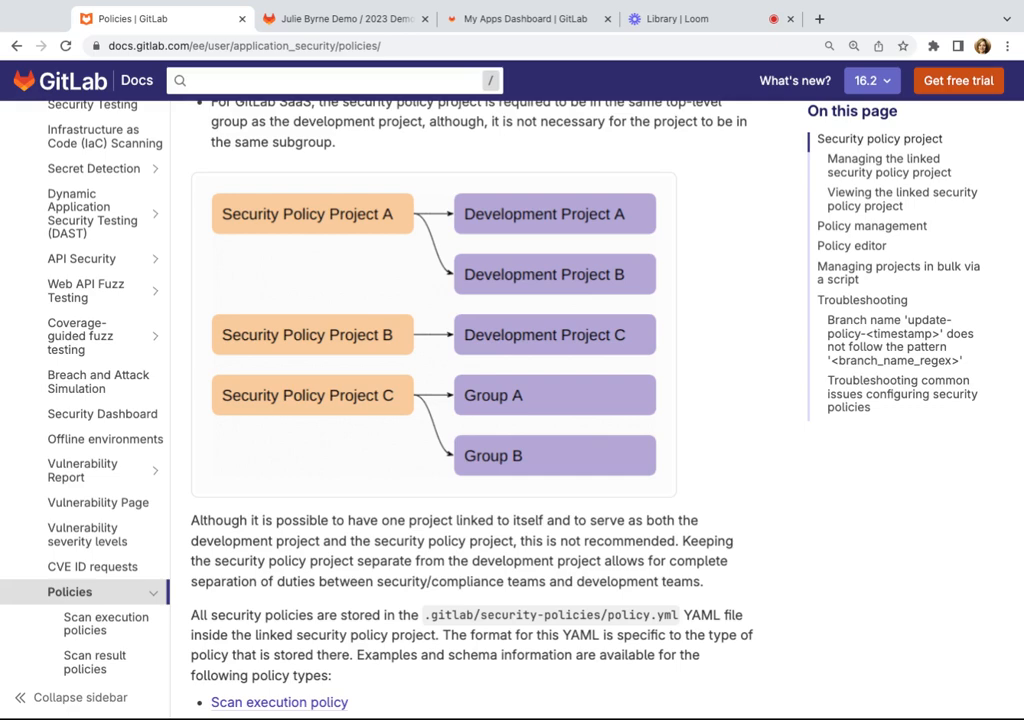
{"action": "left_click", "coordinate": [340, 20]}
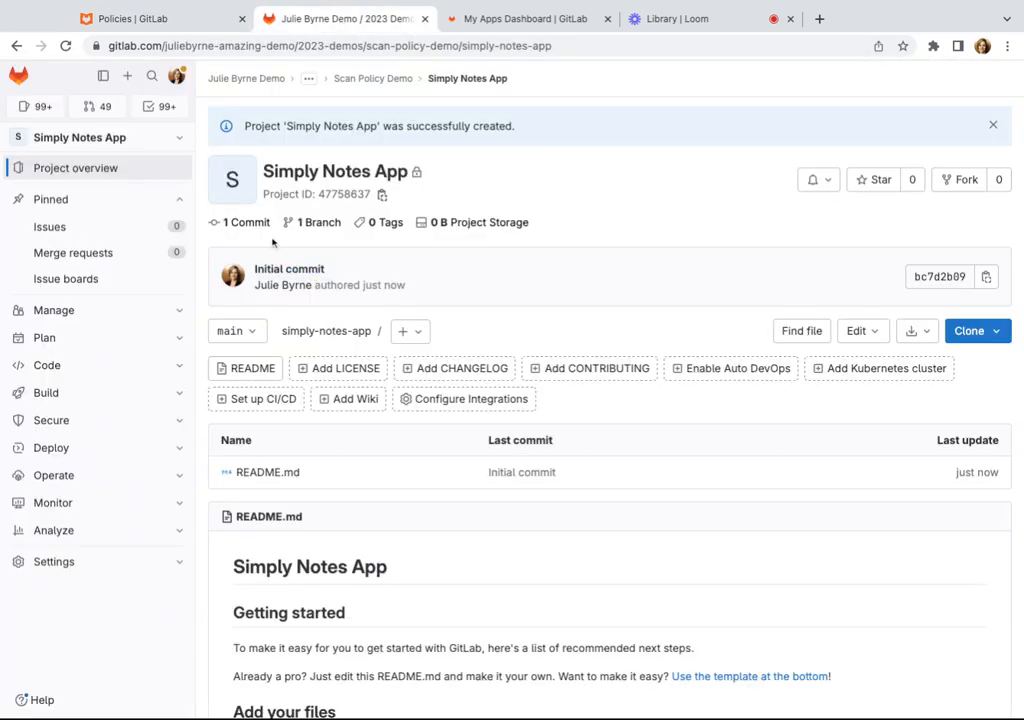
{"action": "left_click", "coordinate": [309, 81]}
{"action": "left_click", "coordinate": [386, 82]}
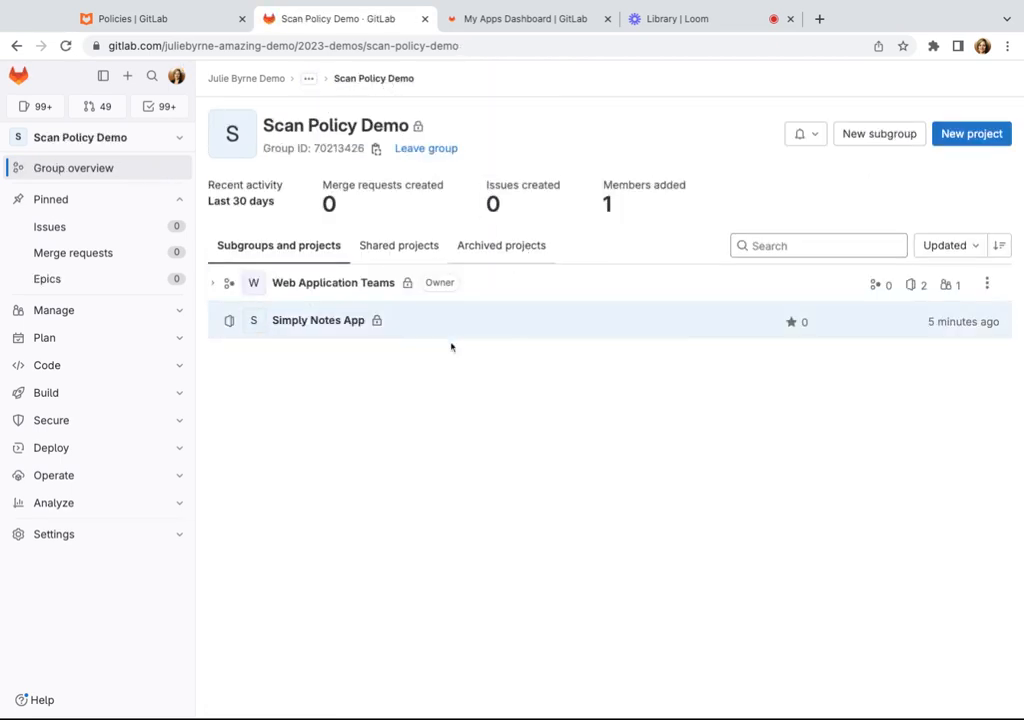
{"action": "left_click", "coordinate": [215, 288]}
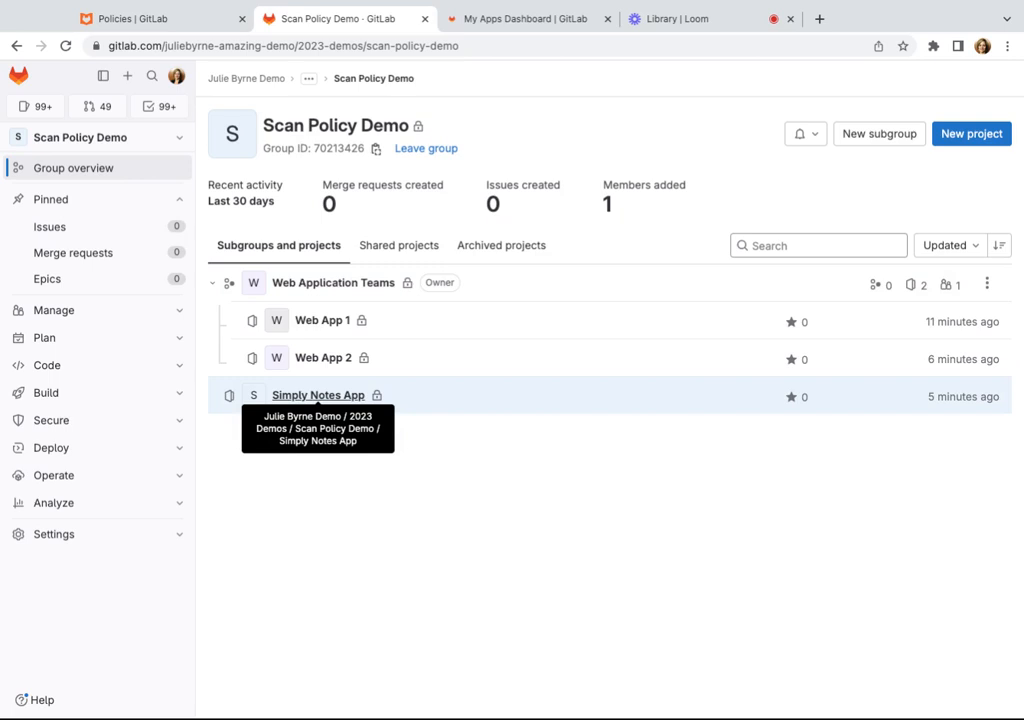
Start a new scan result policy from the security policies of the Simply Notes App project
{"action": "left_click", "coordinate": [318, 396]}
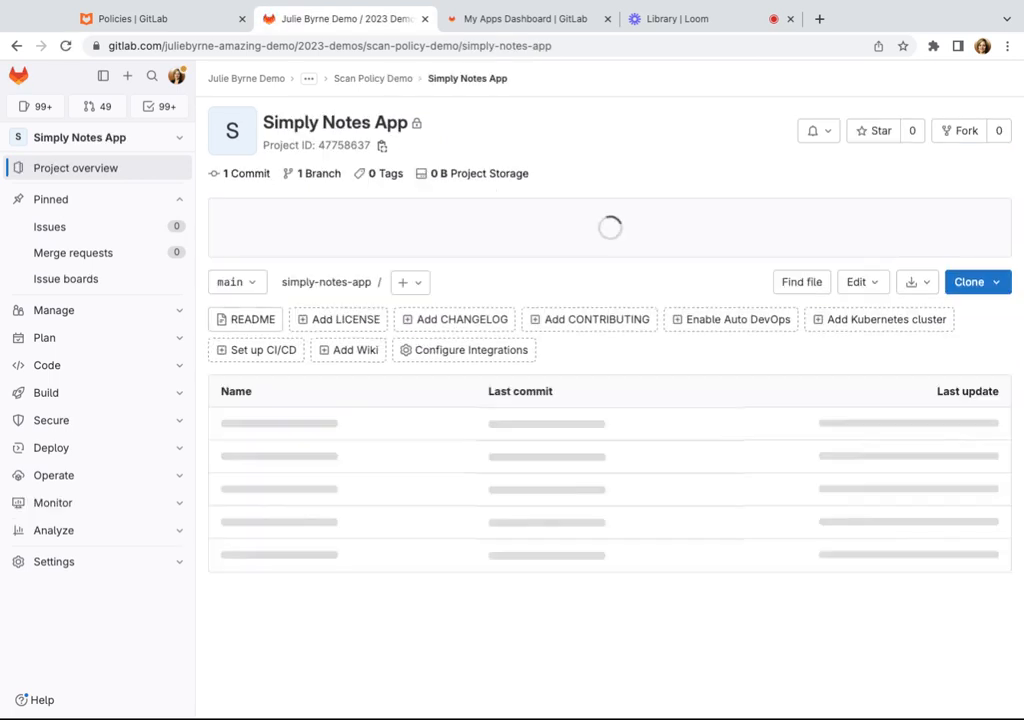
{"action": "left_click", "coordinate": [178, 421]}
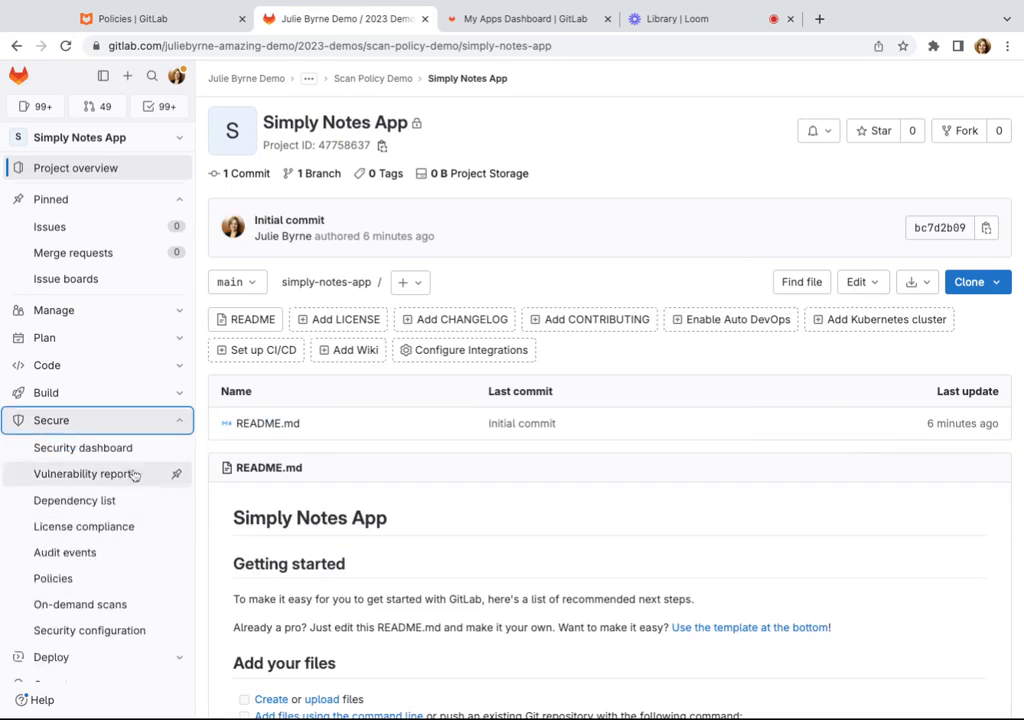
{"action": "left_click", "coordinate": [70, 590]}
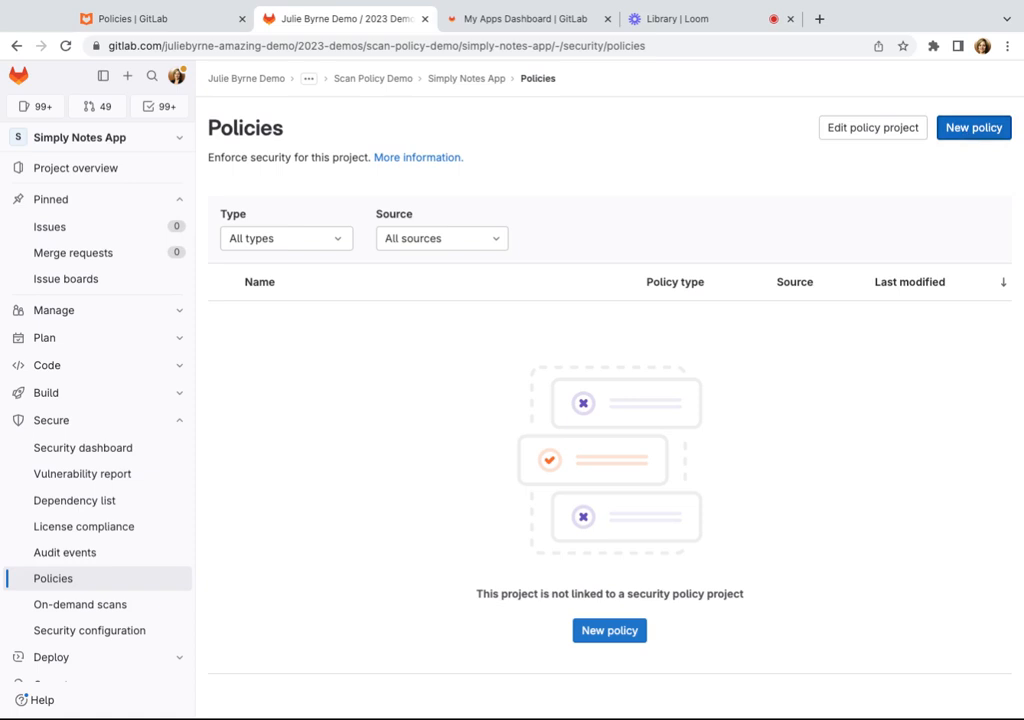
{"action": "left_click", "coordinate": [973, 127]}
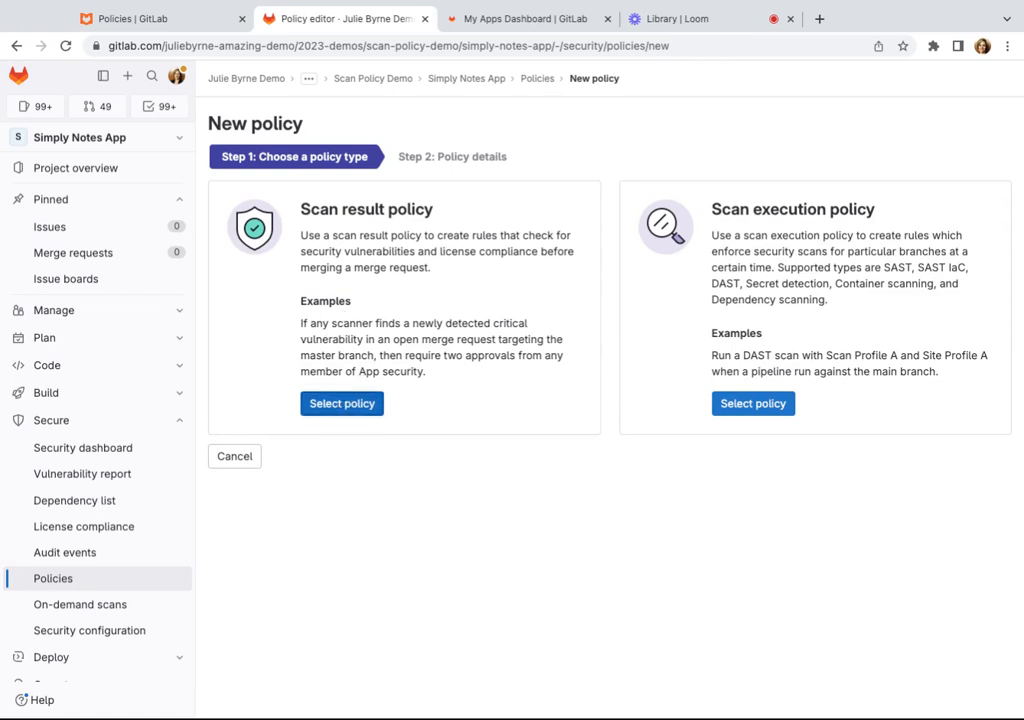
{"action": "left_click", "coordinate": [340, 405]}
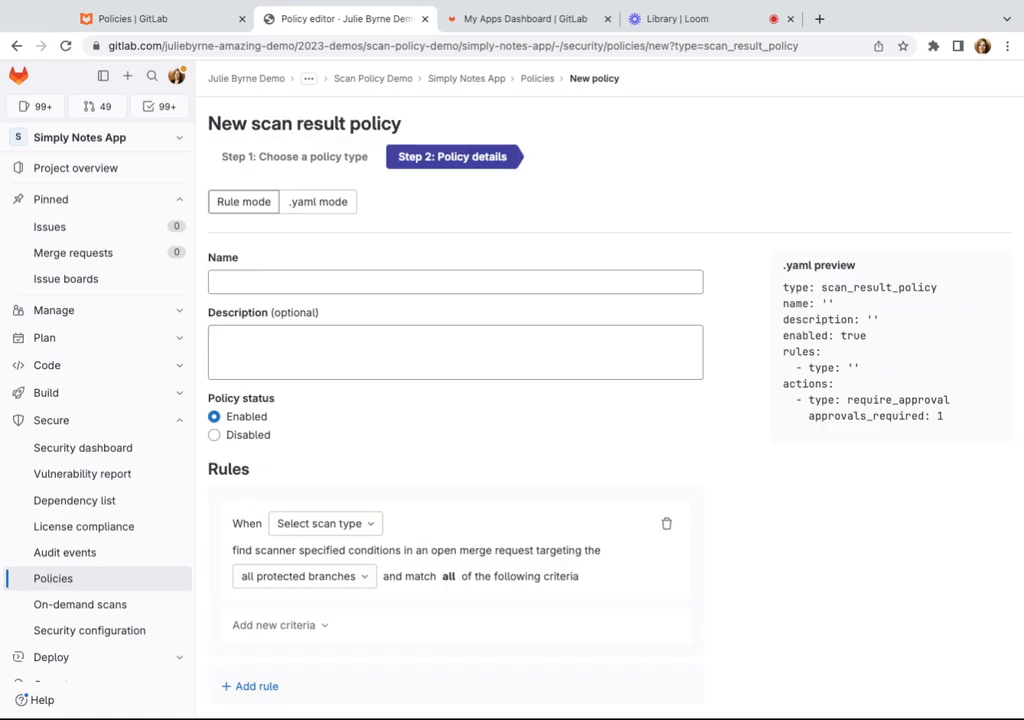
Name the new scan result policy "SAST Scan Results Approval"
{"action": "left_click", "coordinate": [261, 279]}
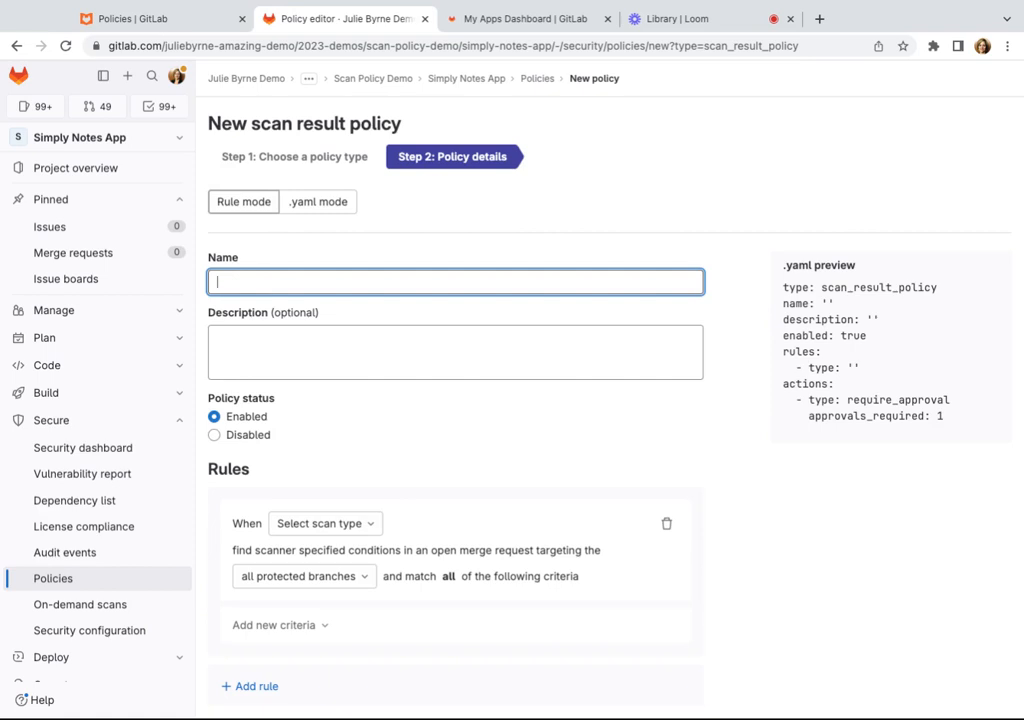
{"action": "type", "text": "SAST Scan "}
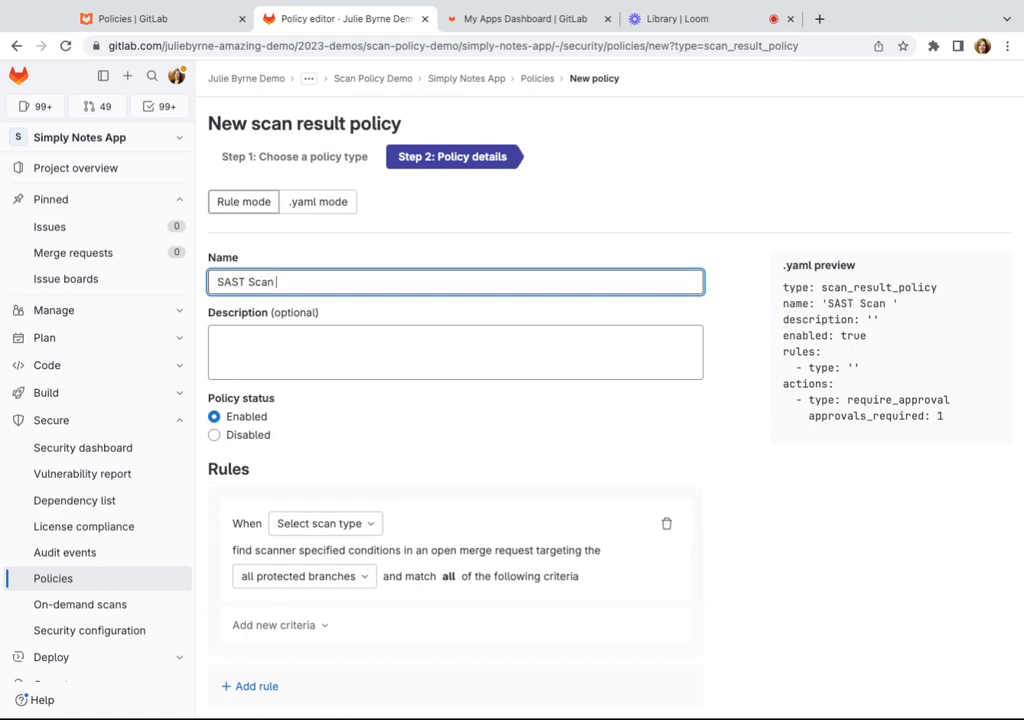
{"action": "type", "text": "Results Approbal"}
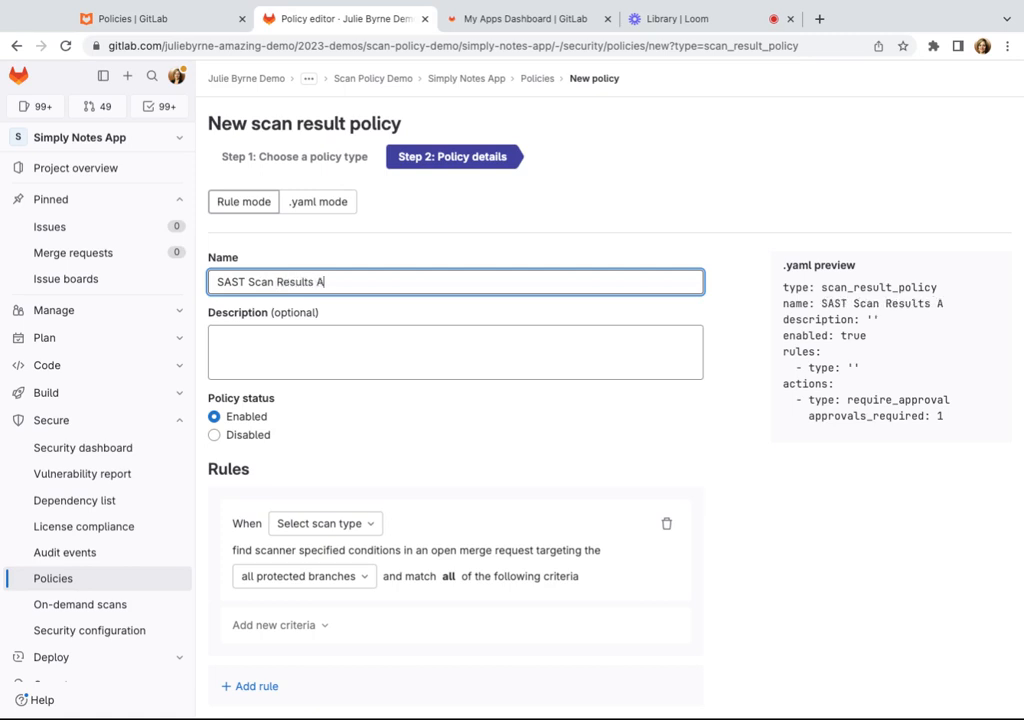
{"action": "key", "text": "BackSpace"}
{"action": "key", "text": "BackSpace"}
{"action": "key", "text": "BackSpace"}
{"action": "type", "text": "val"}
Set the rule to a Security Scan using only the SAST scanner, keeping Any as the number of vulnerabilities found
{"action": "left_click", "coordinate": [358, 523]}
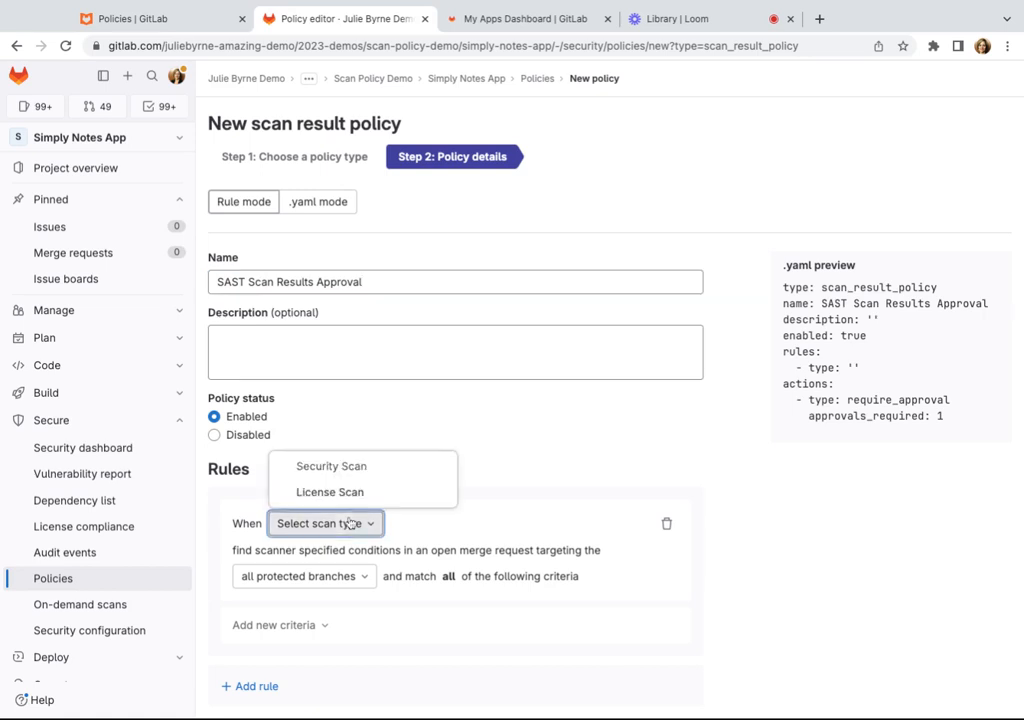
{"action": "left_click", "coordinate": [345, 470]}
{"action": "left_click", "coordinate": [416, 524]}
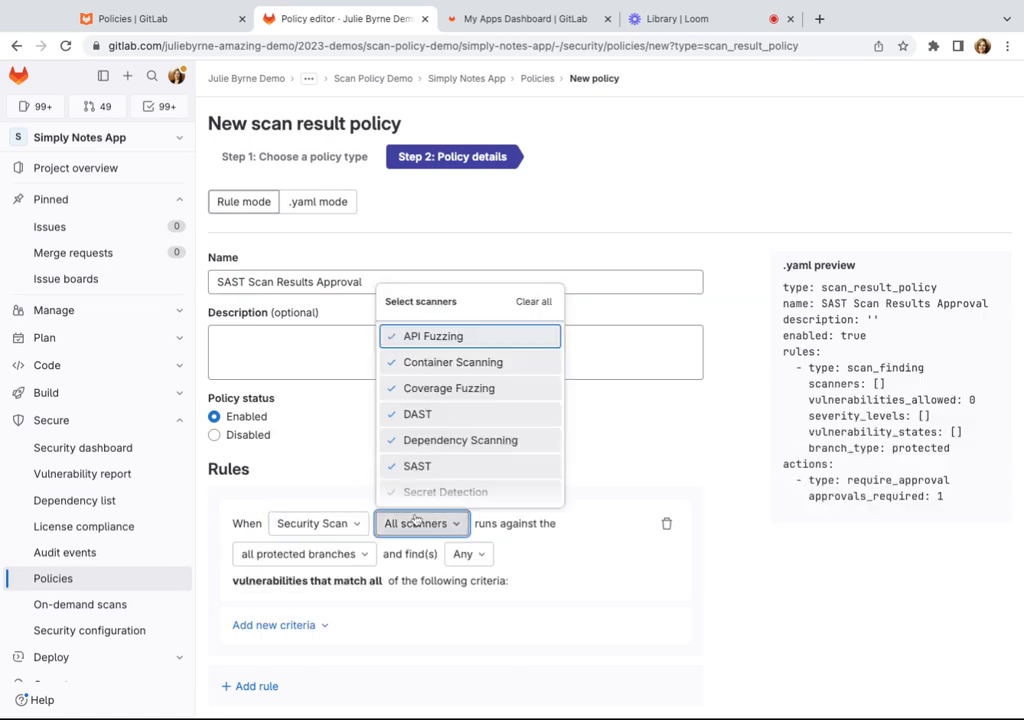
{"action": "left_click", "coordinate": [534, 301]}
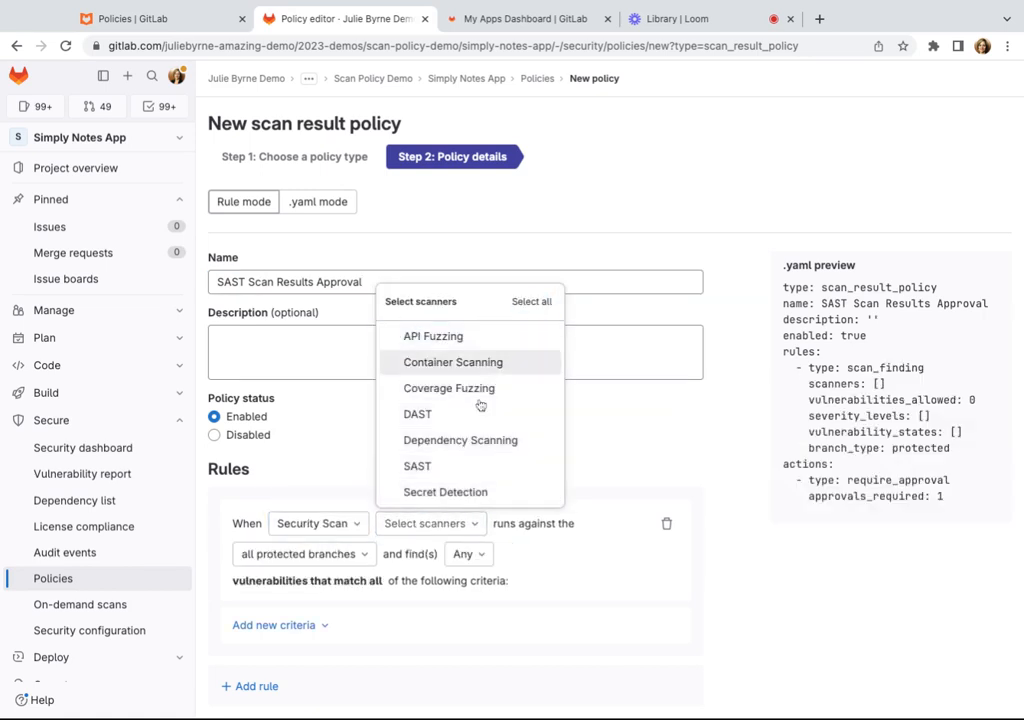
{"action": "left_click", "coordinate": [400, 467]}
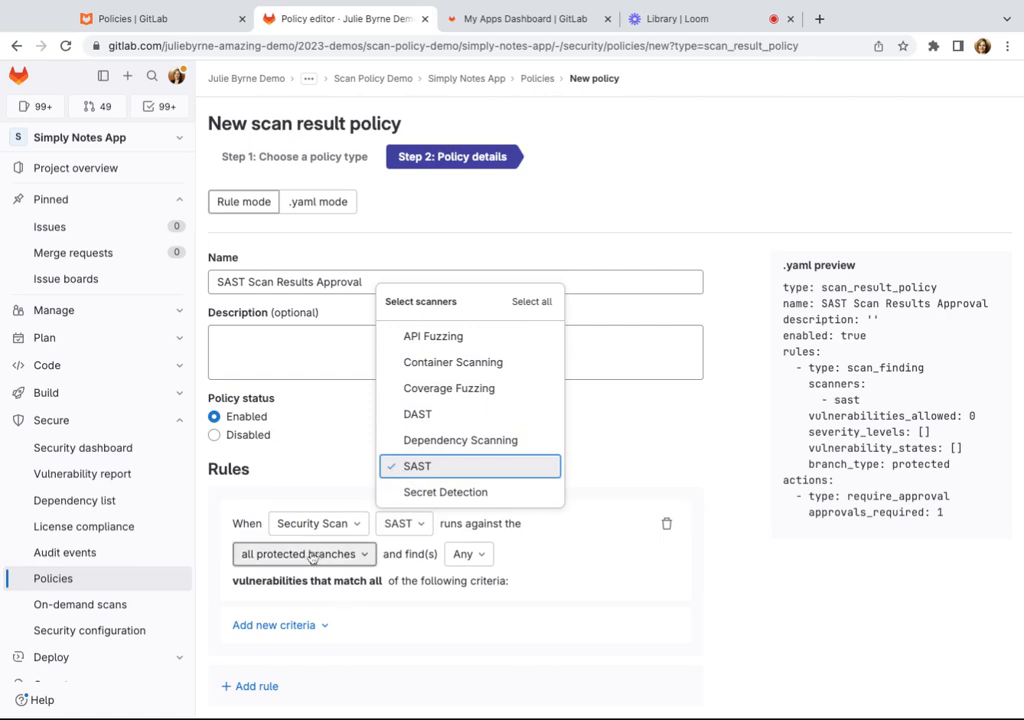
{"action": "left_click", "coordinate": [484, 566]}
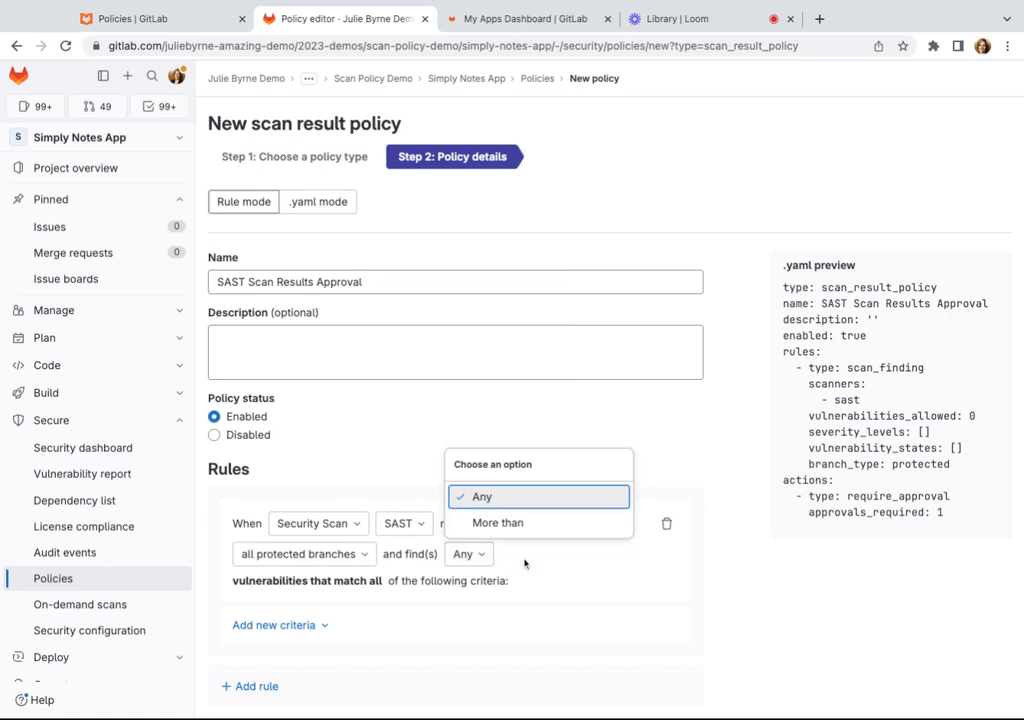
{"action": "left_click", "coordinate": [500, 564]}
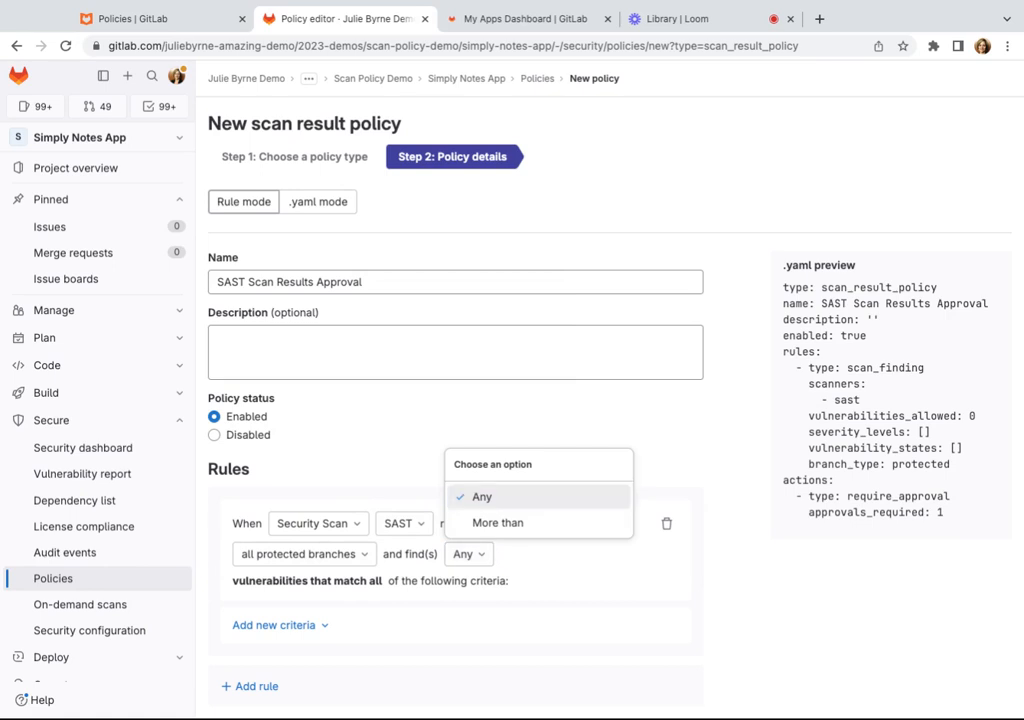
Add a severity criterion to the rule and set its level to Critical
{"action": "scroll", "coordinate": [500, 564], "scroll_direction": "down", "scroll_amount": 2}
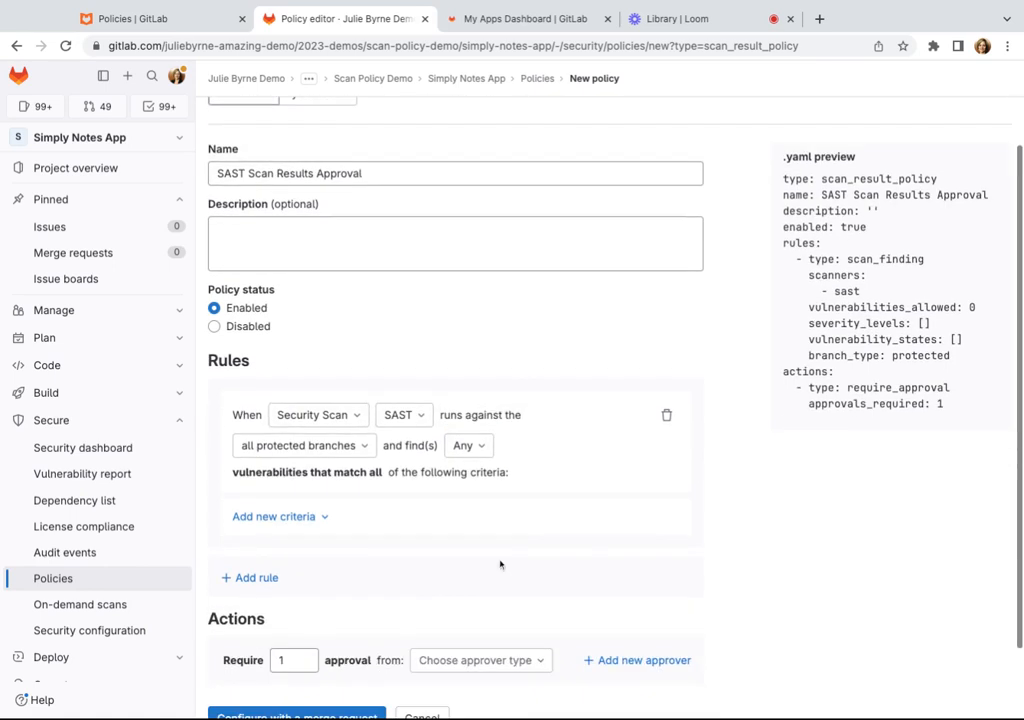
{"action": "left_click", "coordinate": [319, 519]}
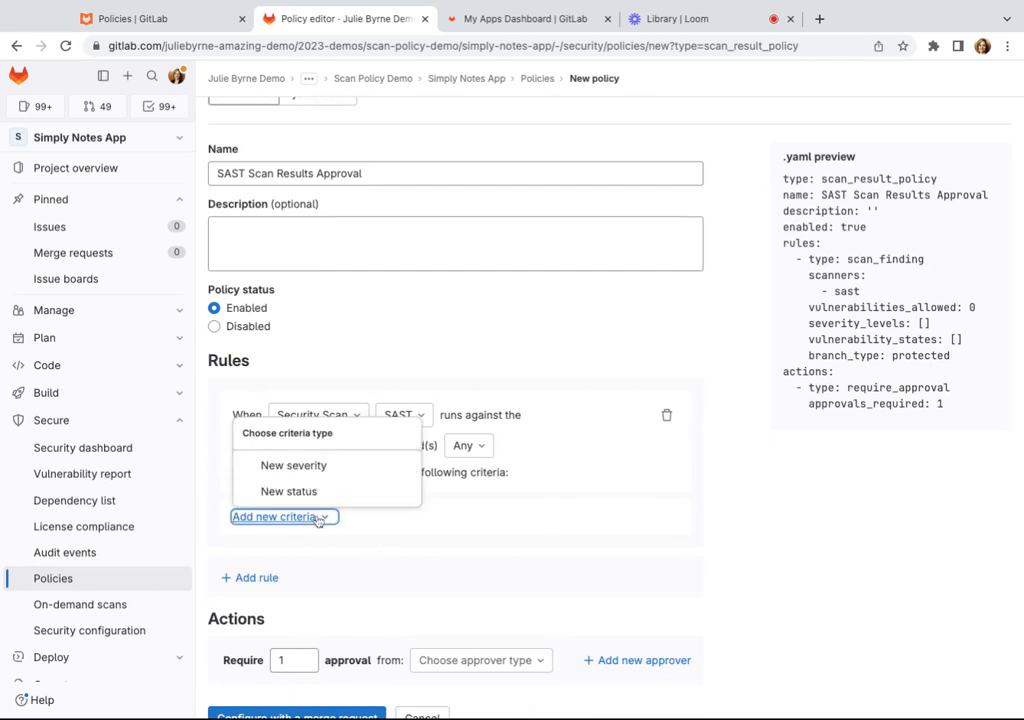
{"action": "left_click", "coordinate": [318, 466]}
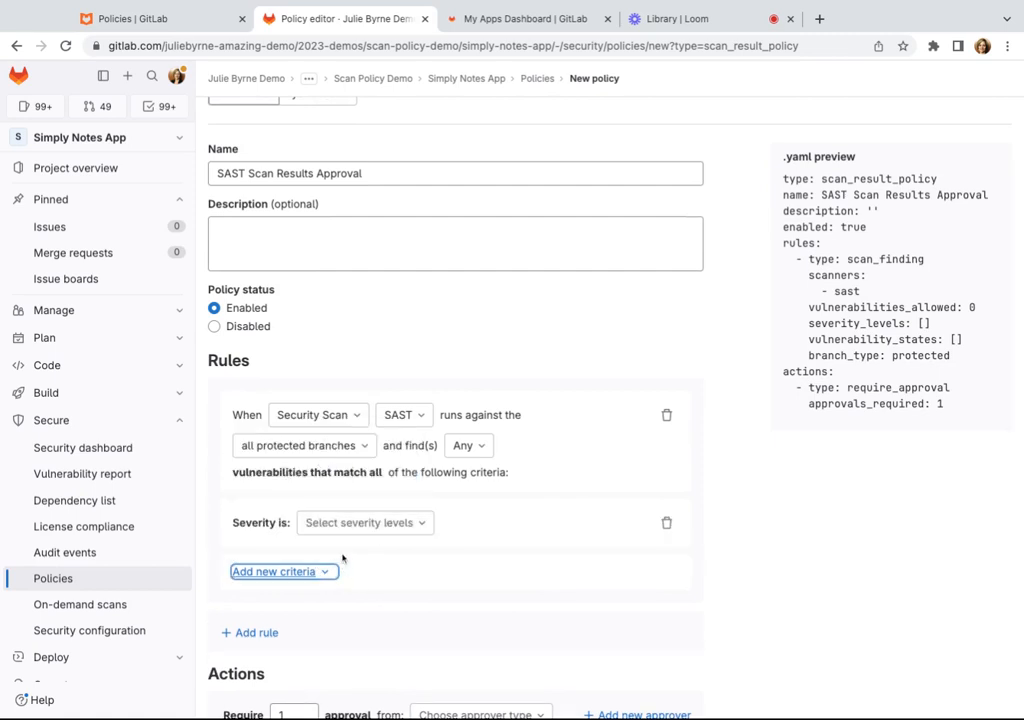
{"action": "left_click", "coordinate": [384, 531]}
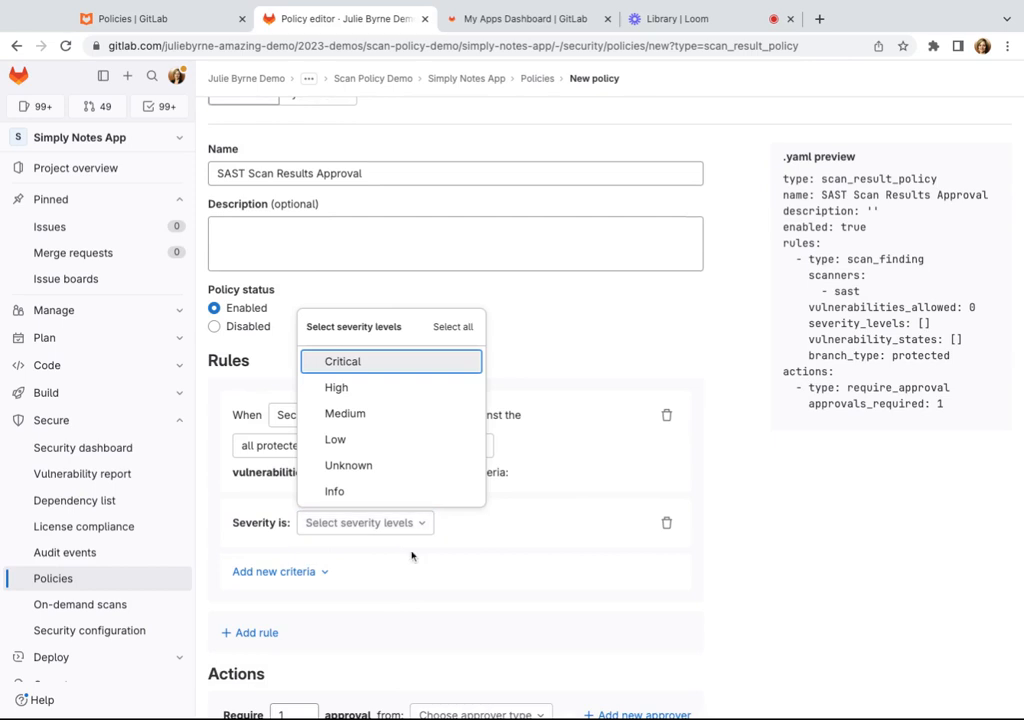
{"action": "left_click", "coordinate": [313, 366]}
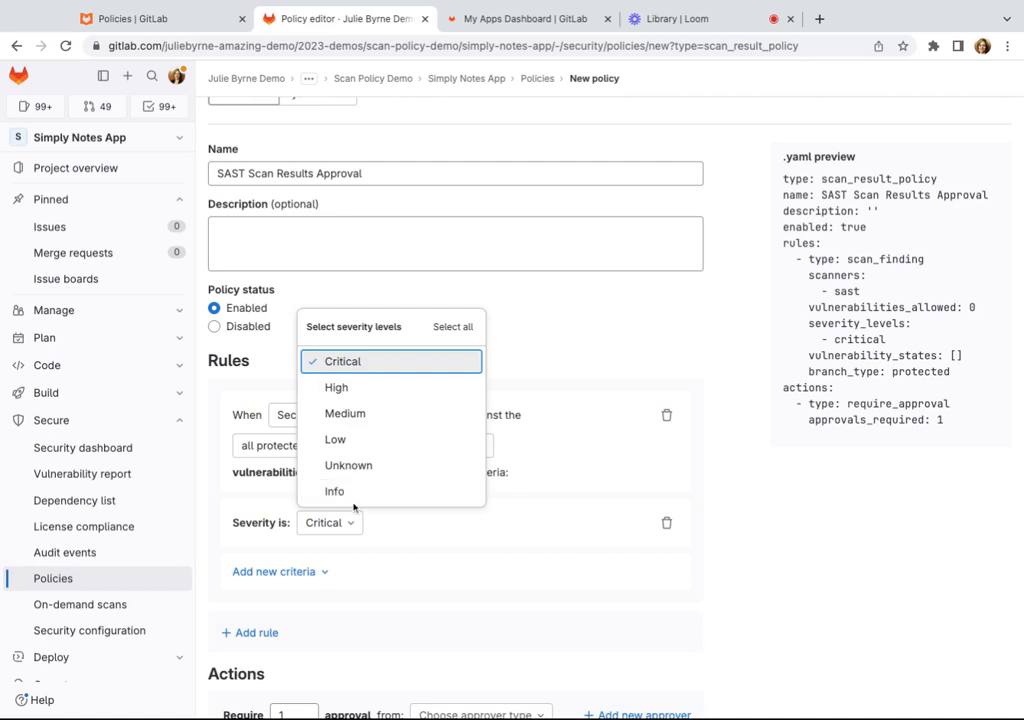
{"action": "left_click", "coordinate": [525, 540]}
Set the approver type to Individual users and choose your own account as the required approver
{"action": "scroll", "coordinate": [526, 540], "scroll_direction": "down", "scroll_amount": 3}
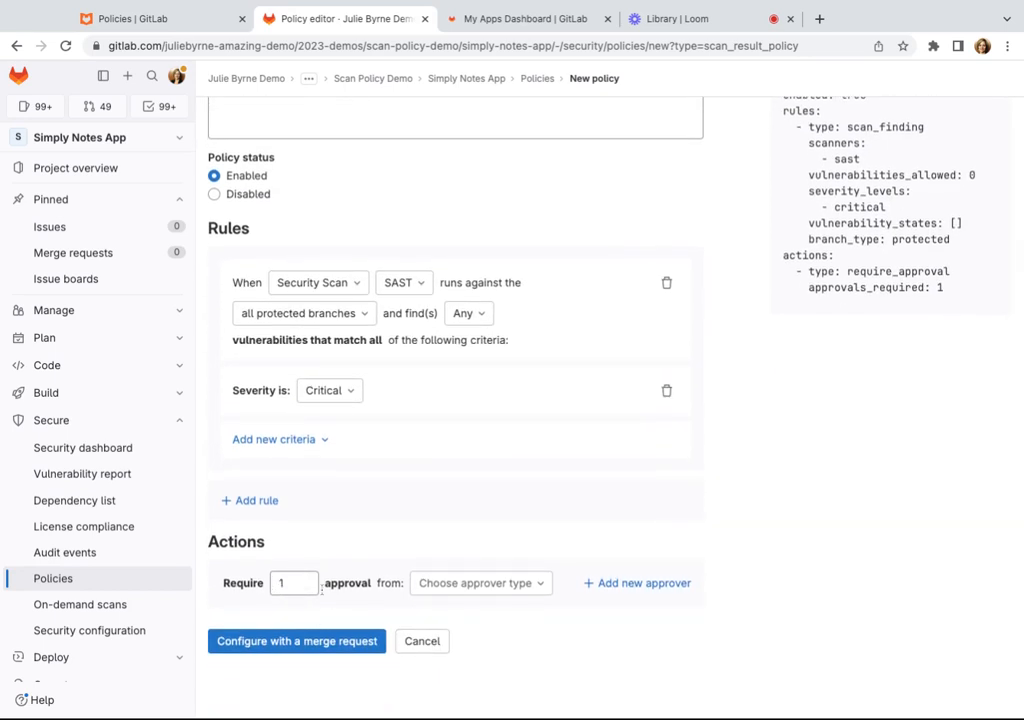
{"action": "left_click", "coordinate": [500, 590]}
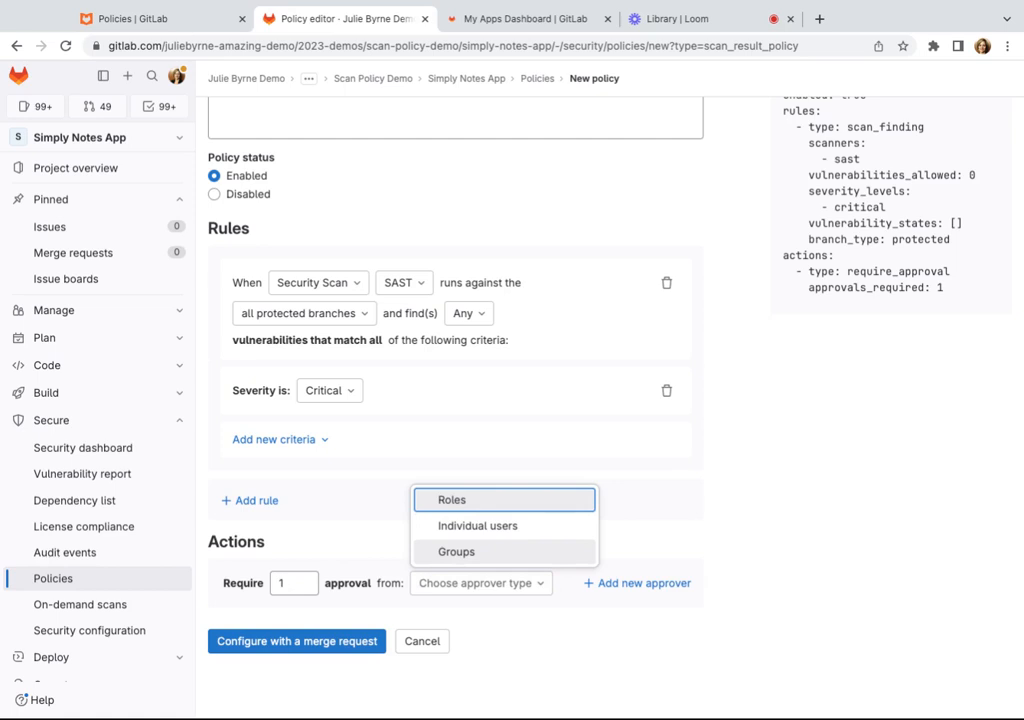
{"action": "left_click", "coordinate": [464, 527]}
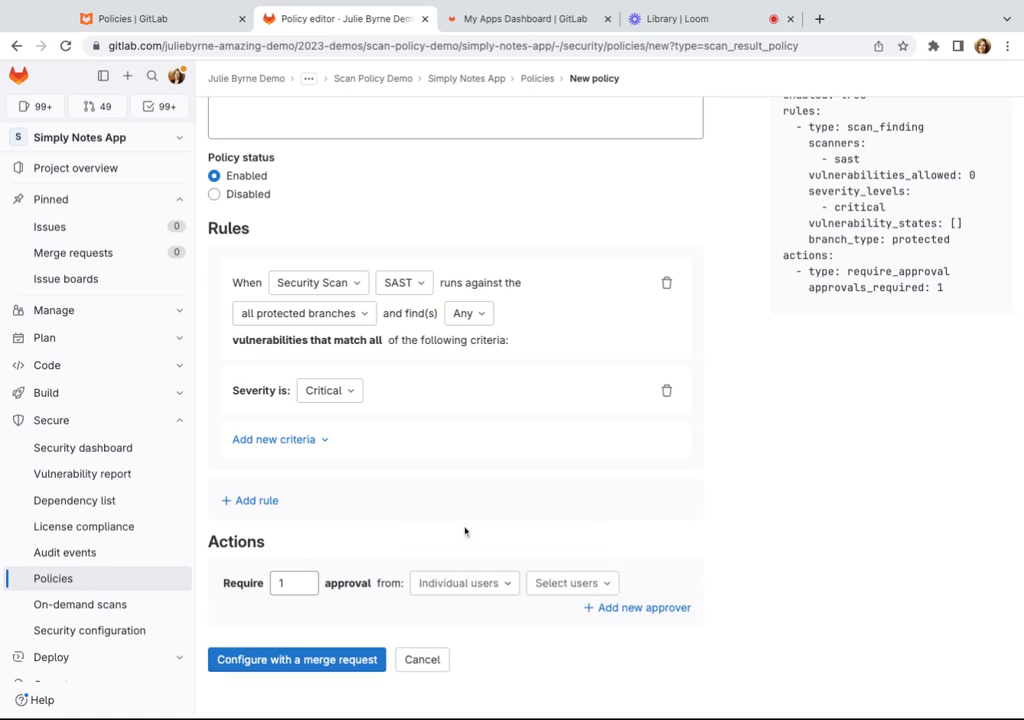
{"action": "left_click", "coordinate": [560, 584]}
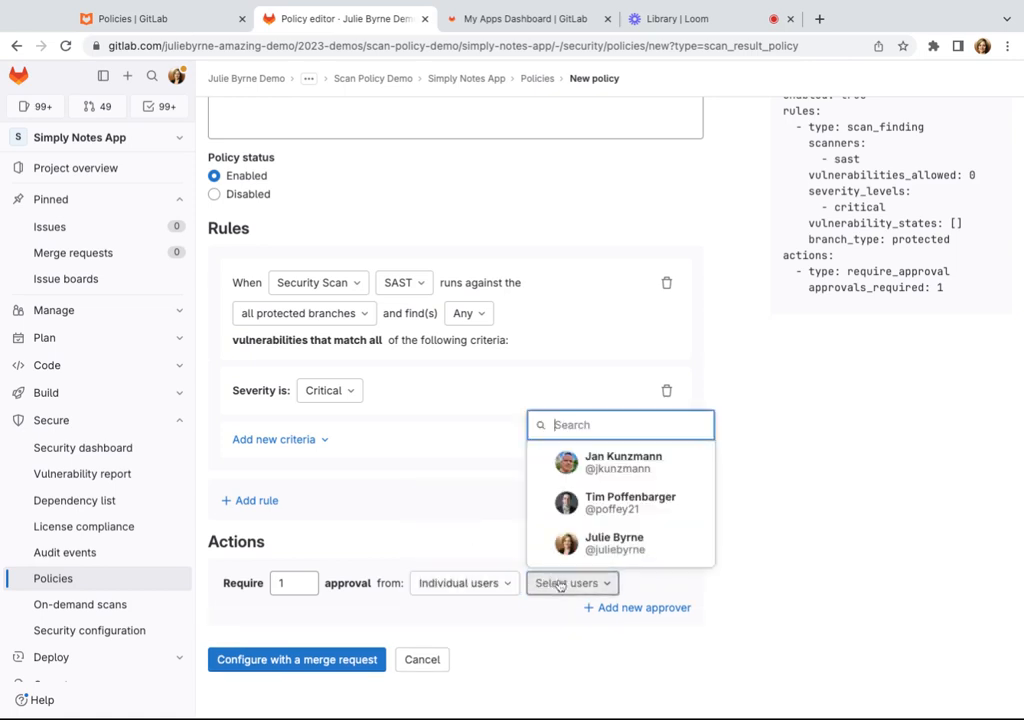
{"action": "left_click", "coordinate": [613, 548]}
{"action": "left_click", "coordinate": [494, 658]}
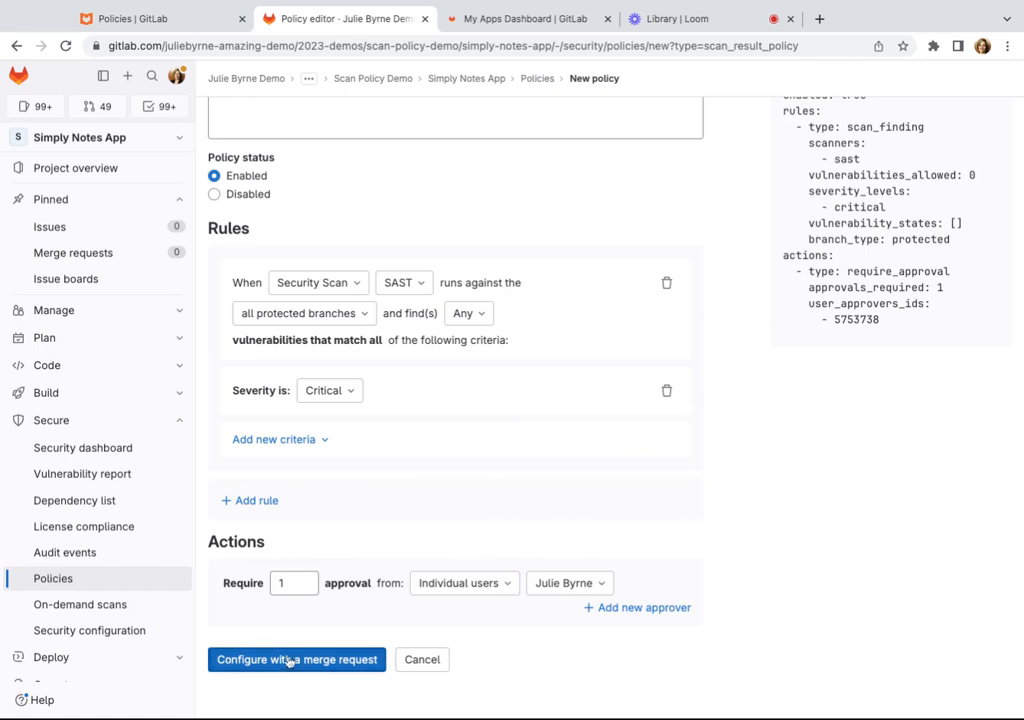
Review the policy's YAML preview and submit the policy through a merge request
{"action": "scroll", "coordinate": [772, 546], "scroll_direction": "up", "scroll_amount": 2}
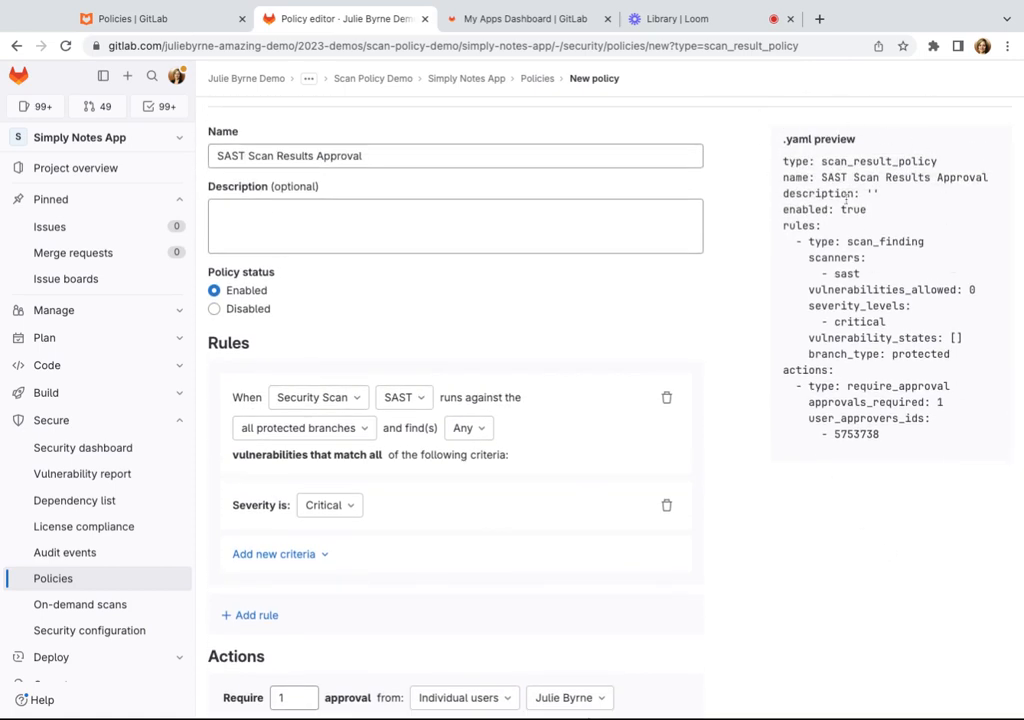
{"action": "left_click_drag", "start_coordinate": [784, 161], "coordinate": [875, 471]}
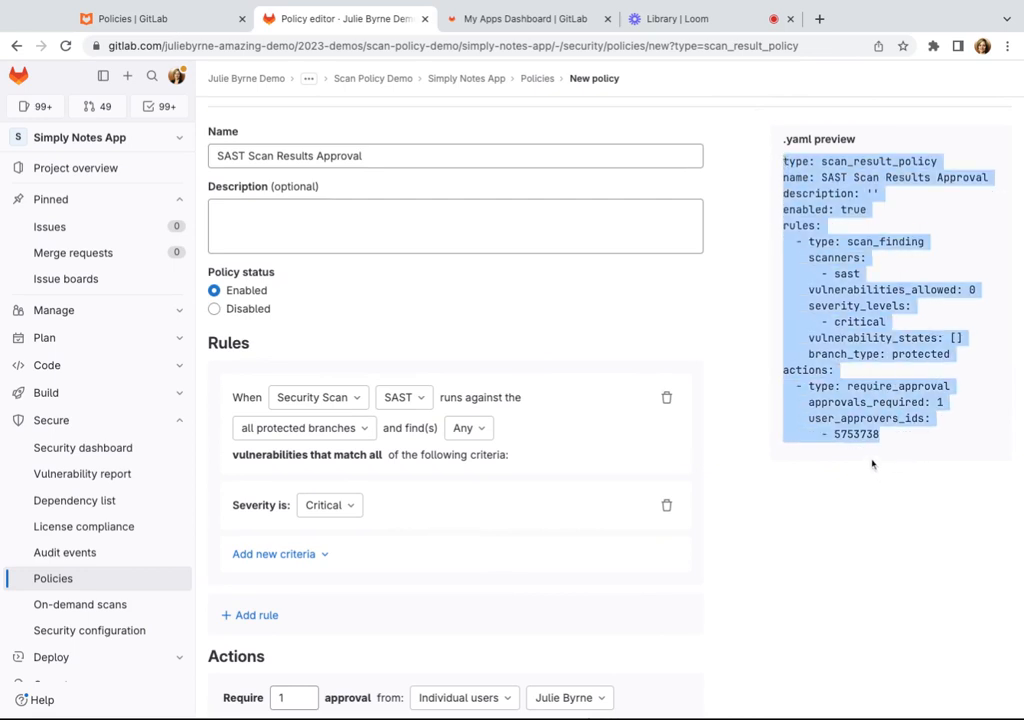
{"action": "scroll", "coordinate": [491, 608], "scroll_direction": "down", "scroll_amount": 3}
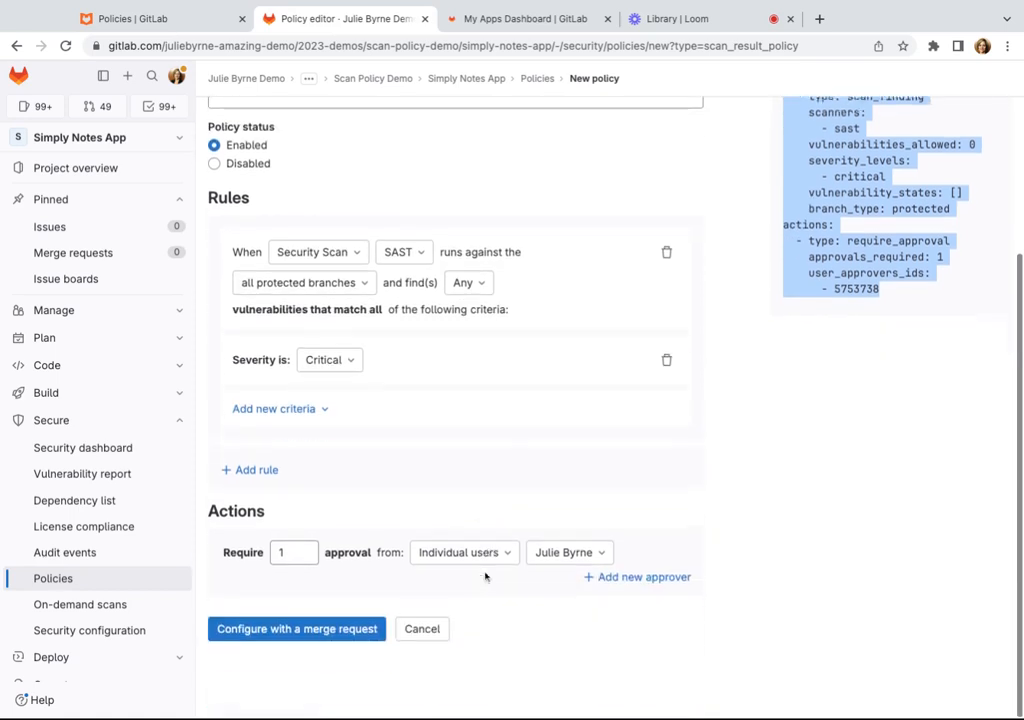
{"action": "left_click", "coordinate": [325, 632]}
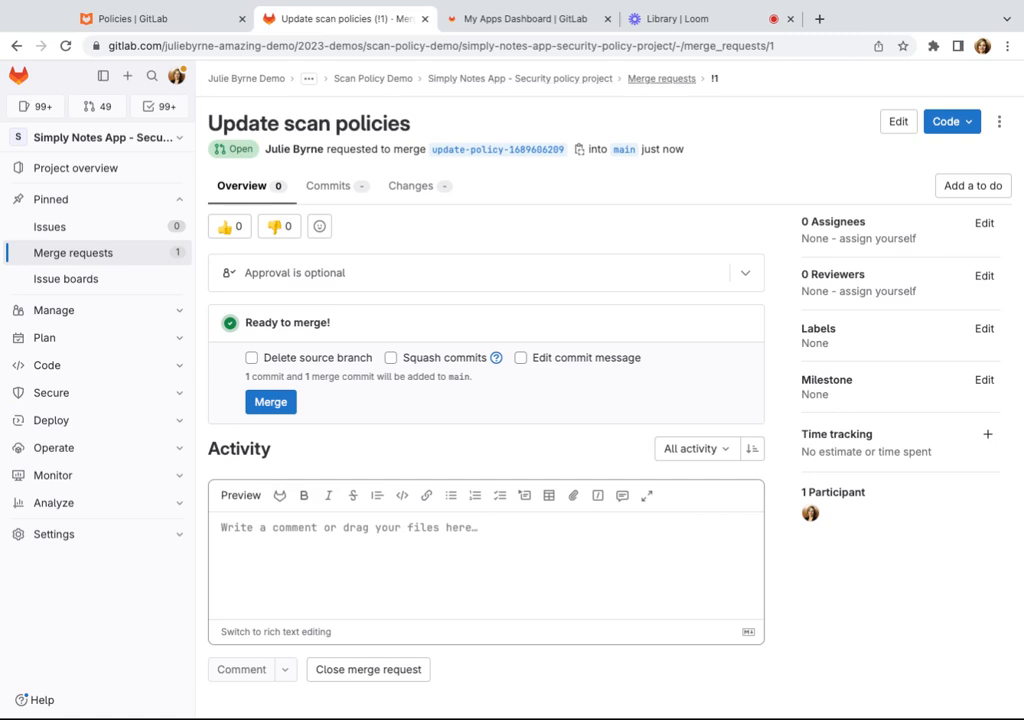
Examine the policy.yml changes in the Update scan policies merge request, and return to its overview
{"action": "left_click", "coordinate": [417, 193]}
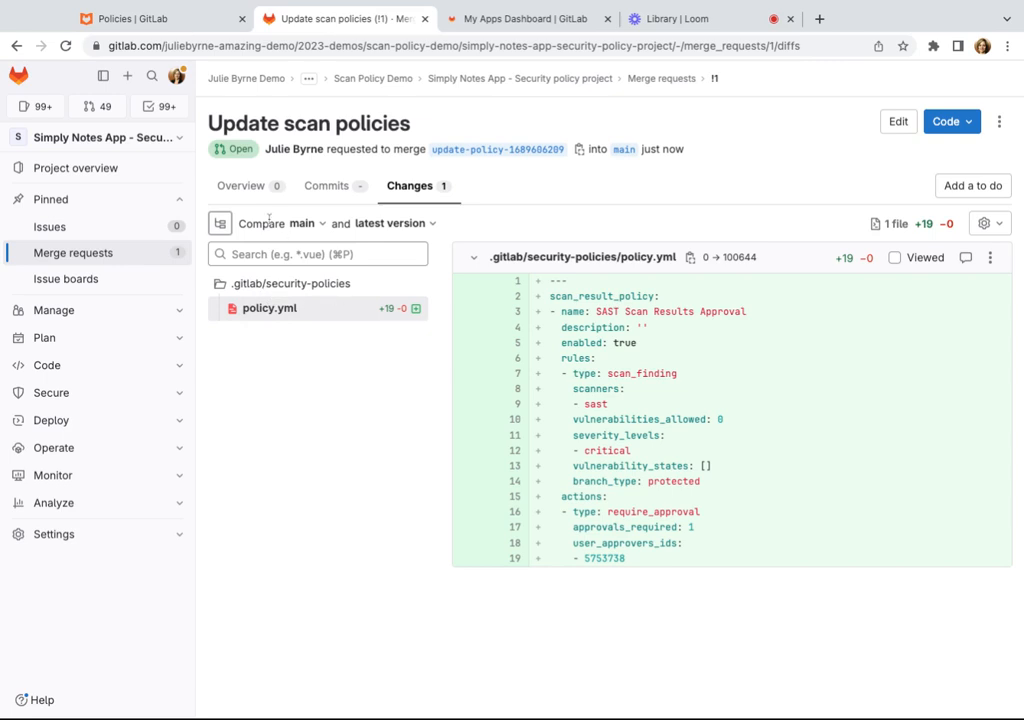
{"action": "left_click", "coordinate": [233, 186]}
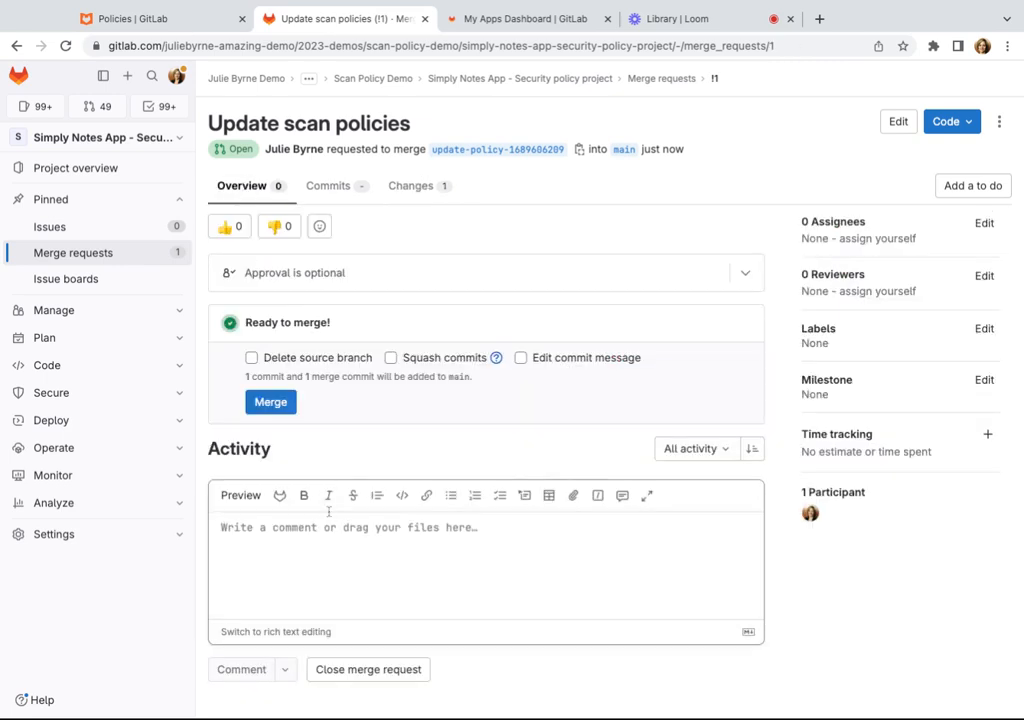
Merge the Update scan policies merge request and open the Simply Notes App project in the Scan Policy Demo group
{"action": "left_click", "coordinate": [266, 401]}
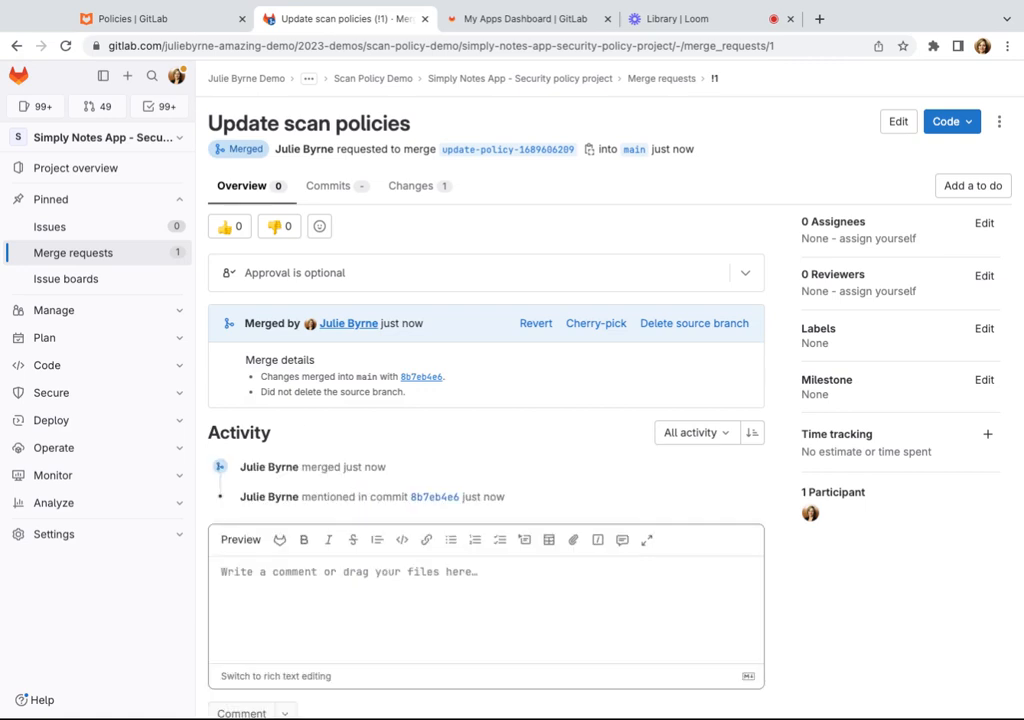
{"action": "left_click", "coordinate": [384, 79]}
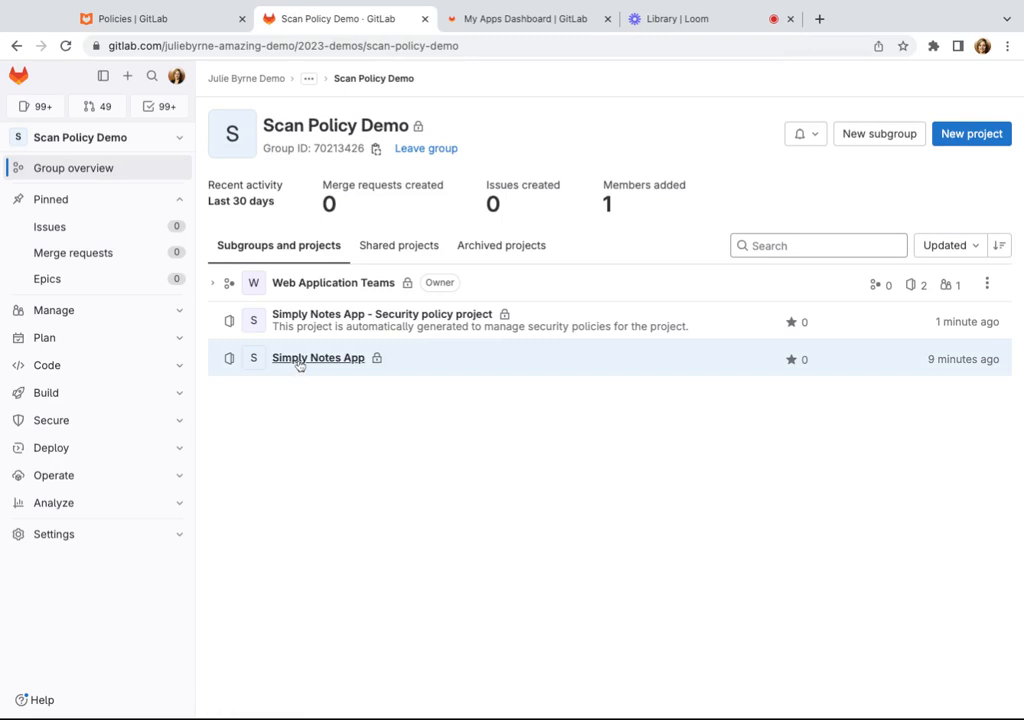
{"action": "left_click", "coordinate": [297, 362]}
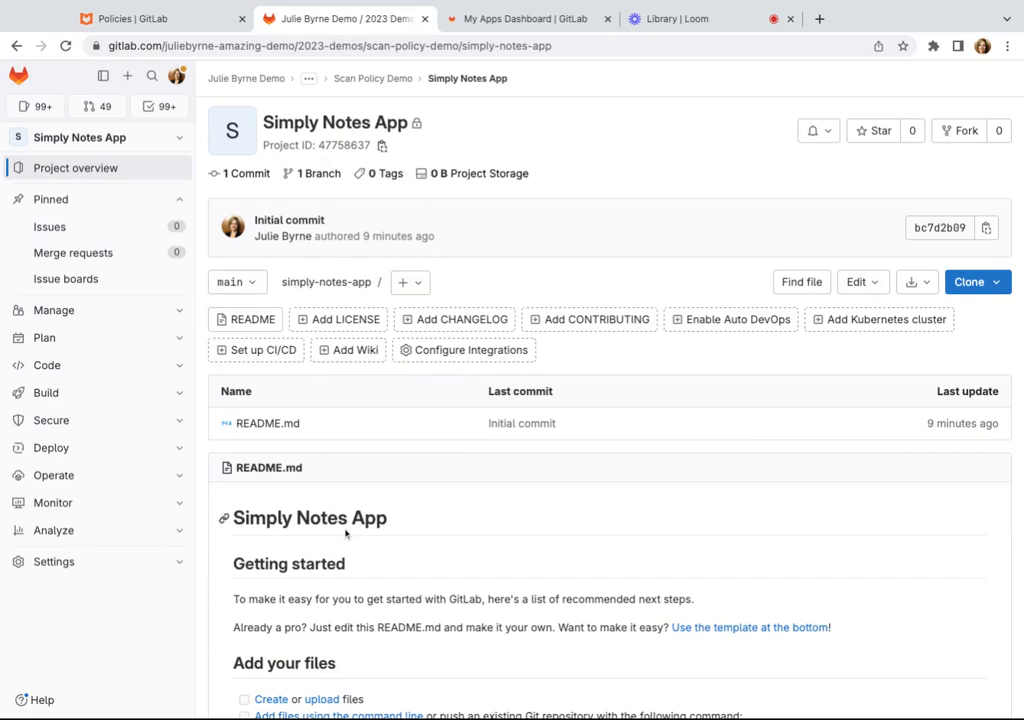
View the security policies of Simply Notes App and check which security policy project is linked to it
{"action": "left_click", "coordinate": [181, 422]}
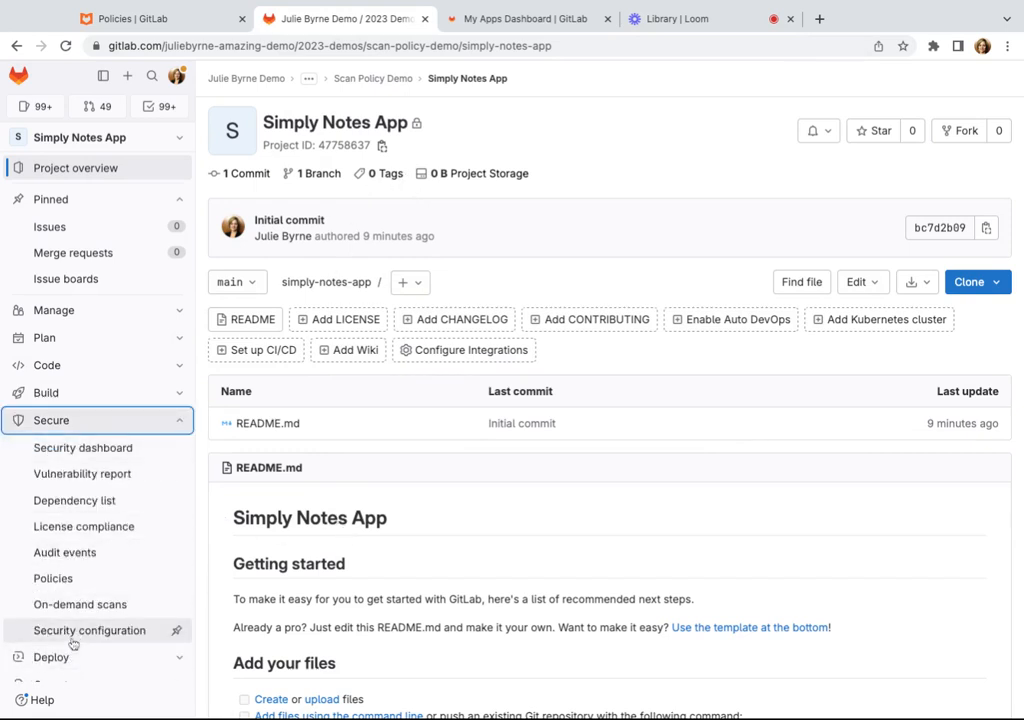
{"action": "left_click", "coordinate": [76, 582]}
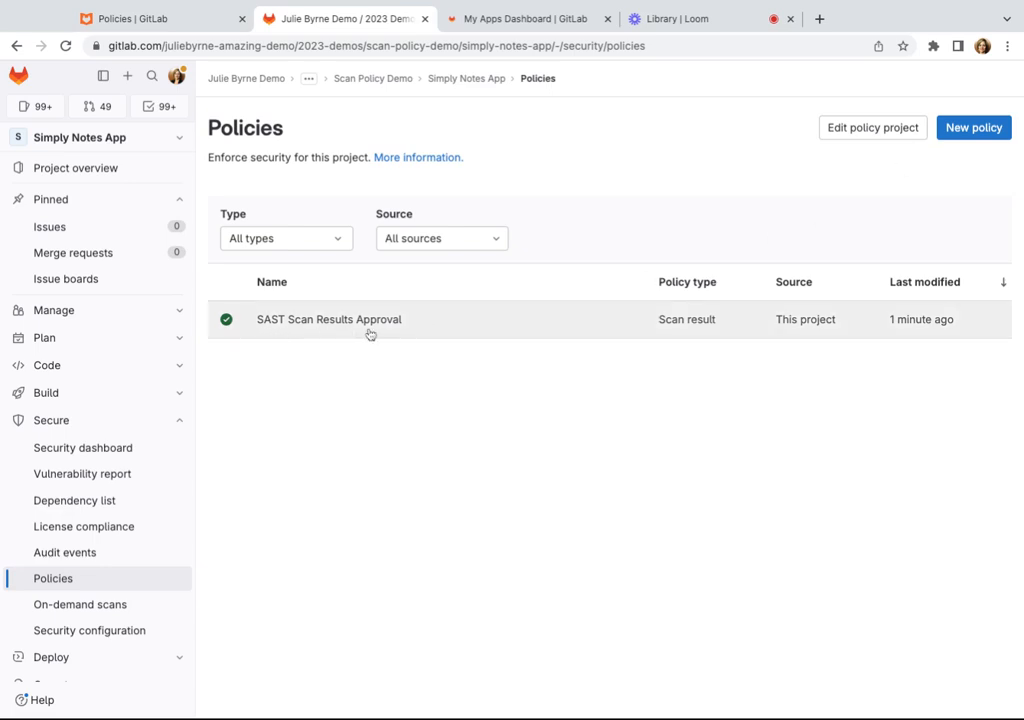
{"action": "left_click", "coordinate": [843, 137]}
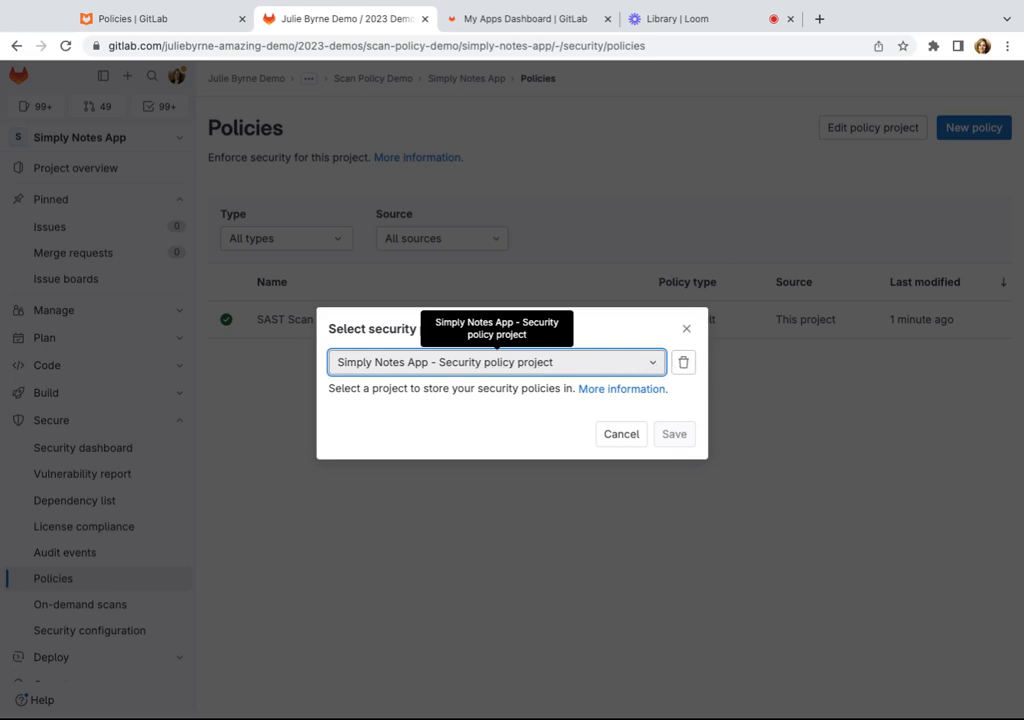
{"action": "left_click", "coordinate": [688, 329]}
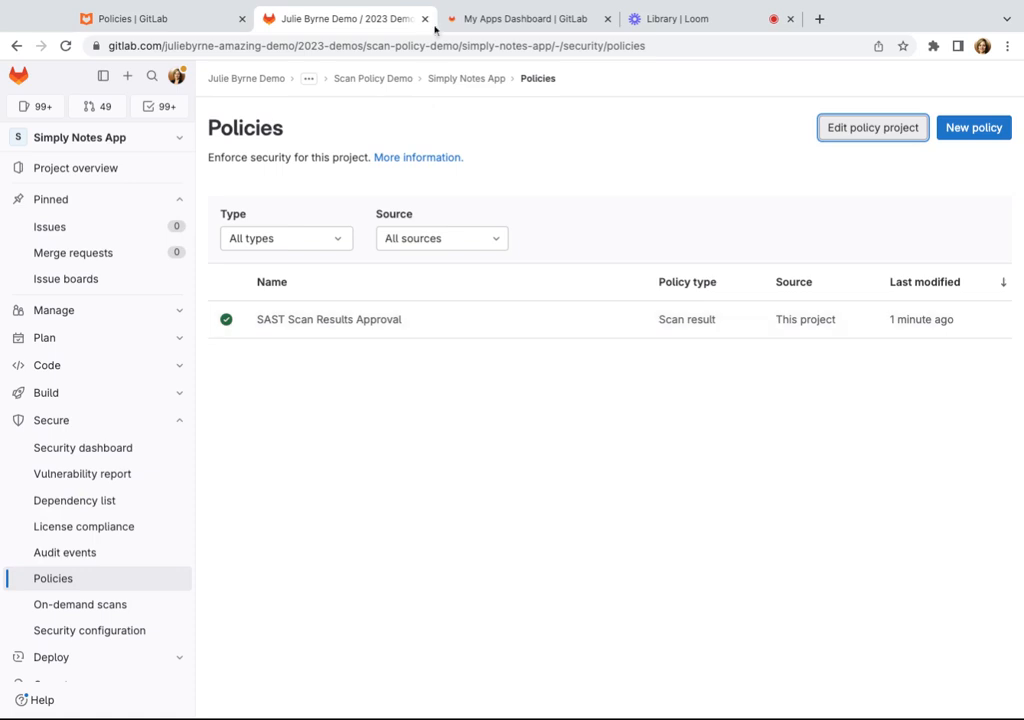
Go to the policies of Web App 1 in the Web Application Teams subgroup and start selecting its security policy project
{"action": "left_click", "coordinate": [343, 85]}
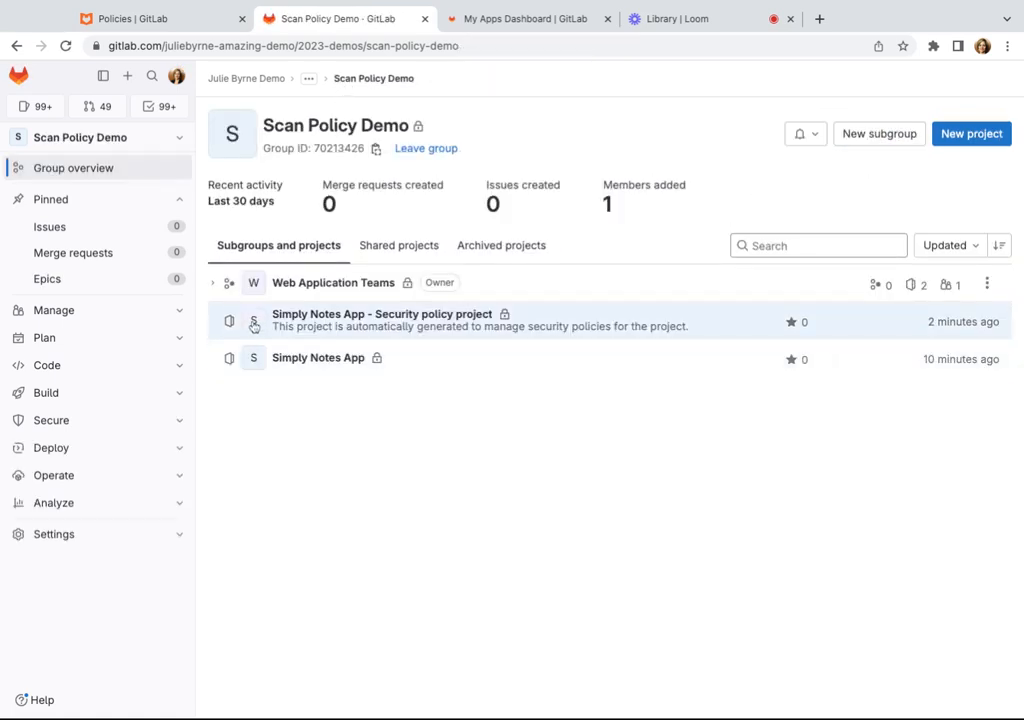
{"action": "left_click", "coordinate": [214, 284]}
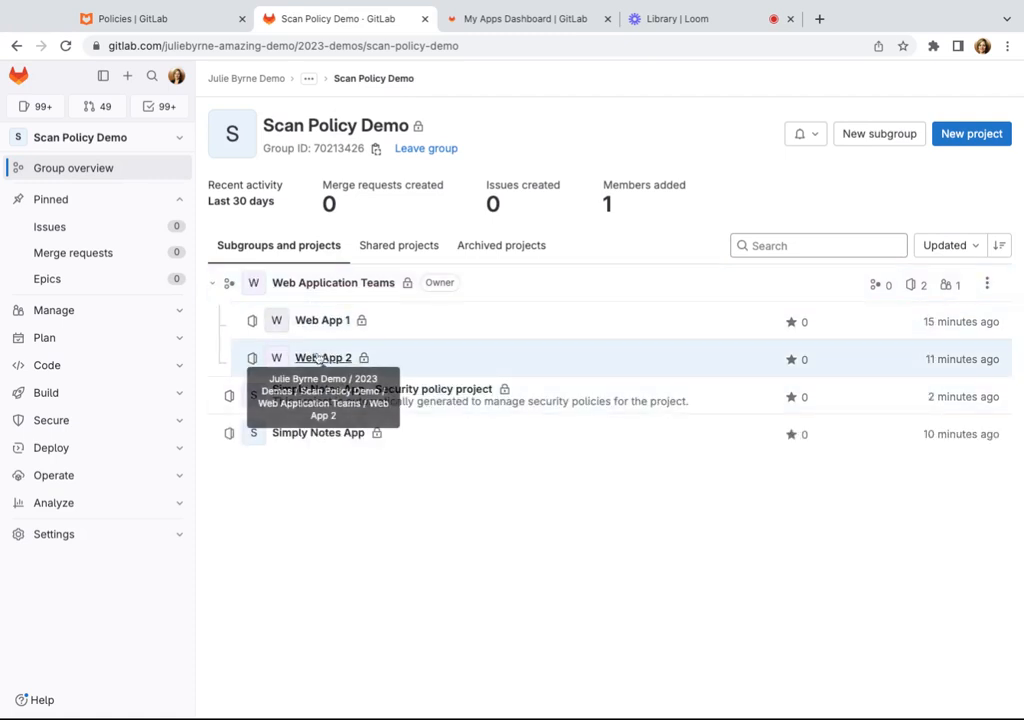
{"action": "left_click", "coordinate": [317, 321]}
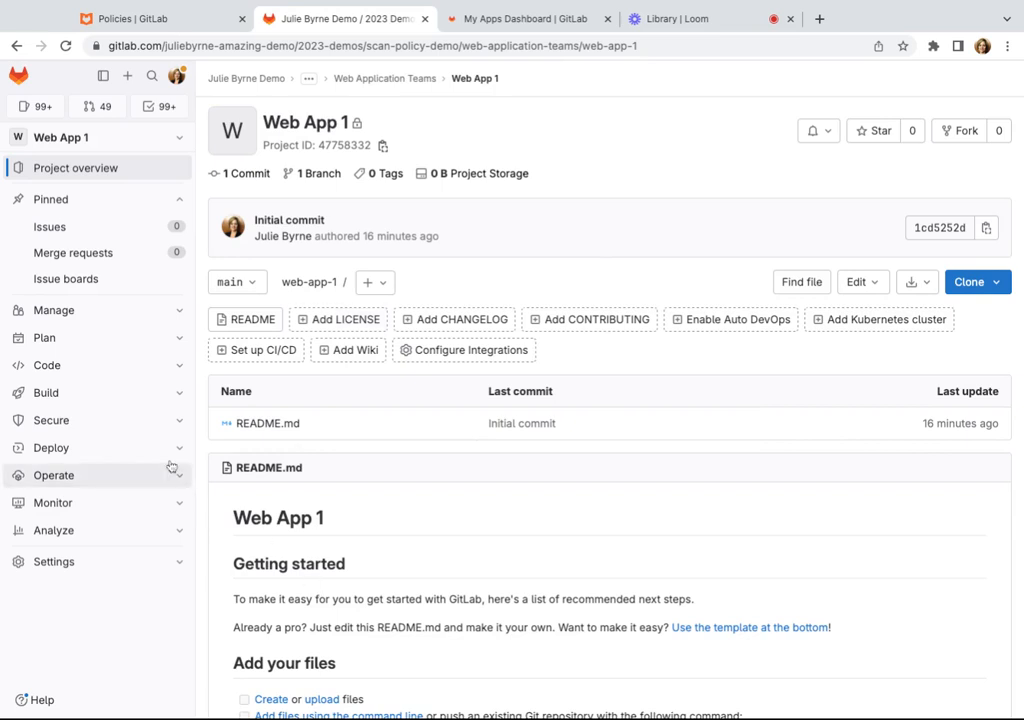
{"action": "left_click", "coordinate": [172, 420]}
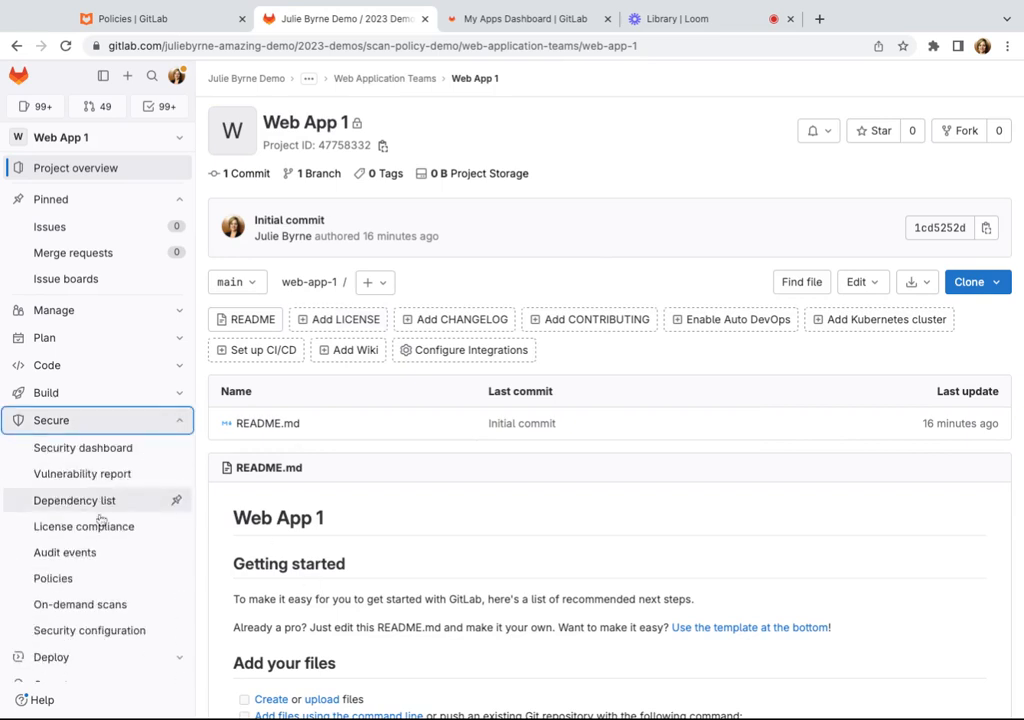
{"action": "left_click", "coordinate": [66, 582]}
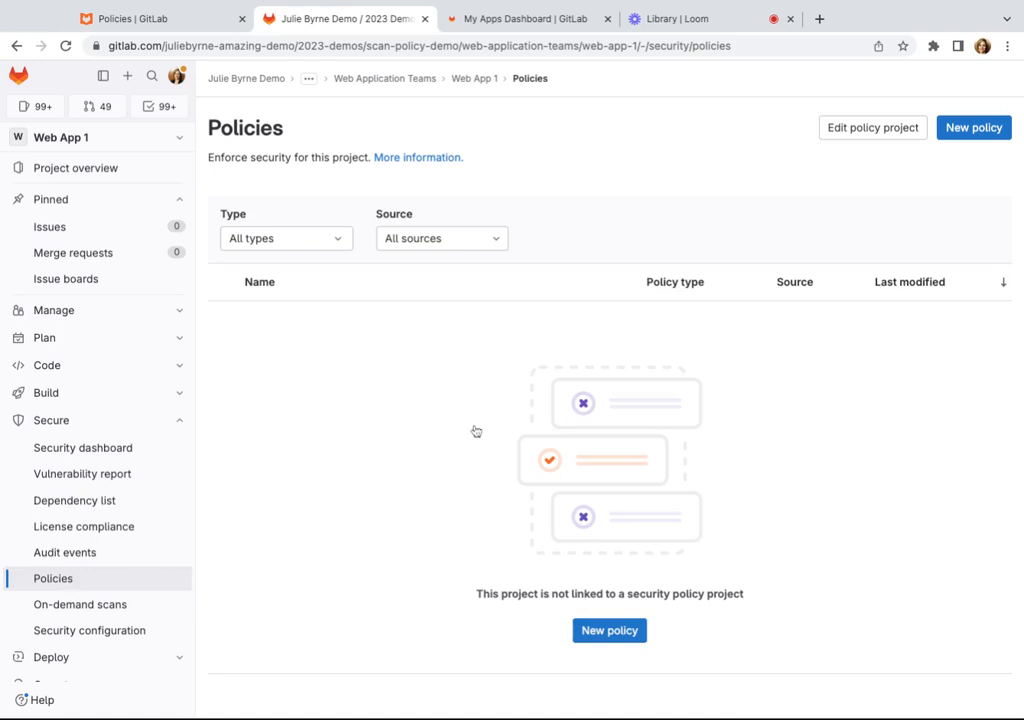
{"action": "left_click", "coordinate": [886, 128]}
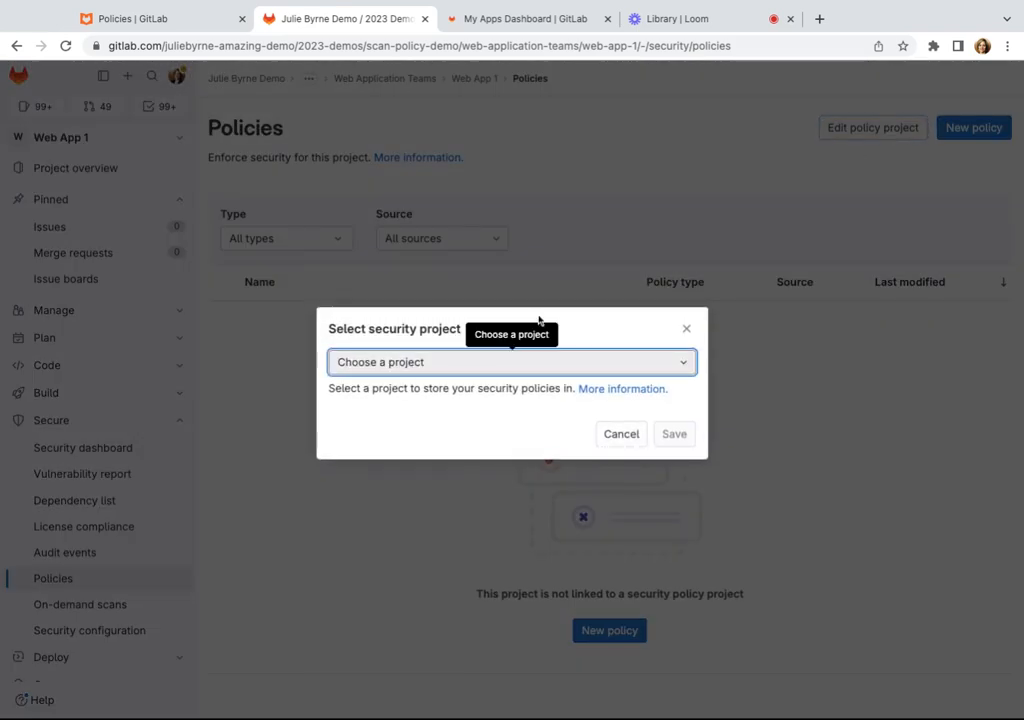
{"action": "left_click", "coordinate": [432, 365]}
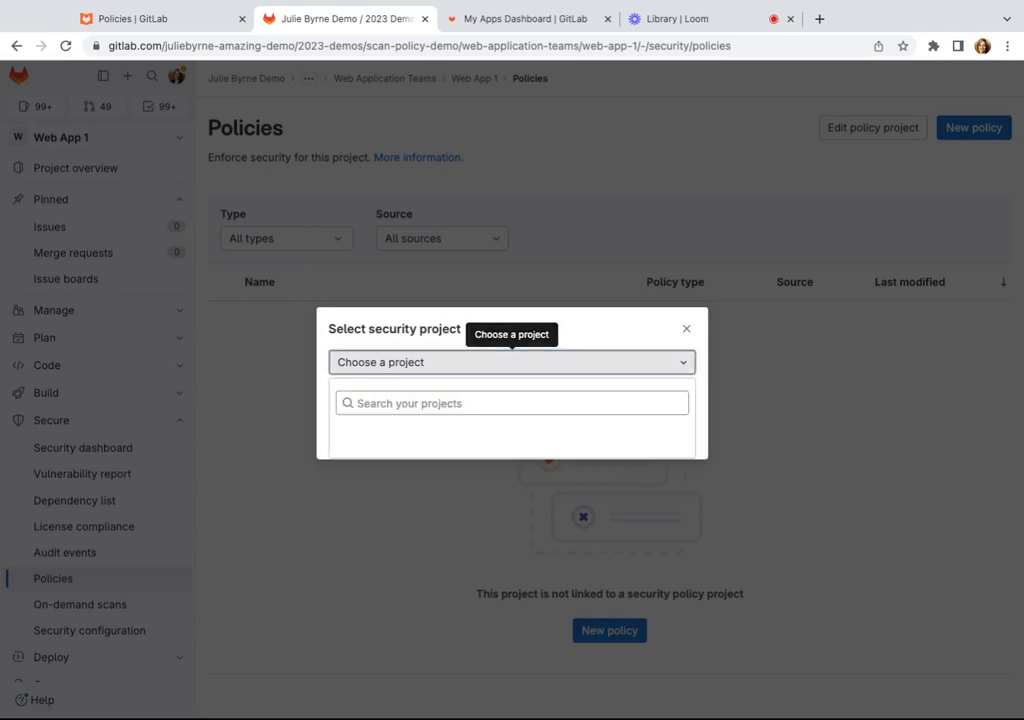
{"action": "left_click", "coordinate": [402, 403]}
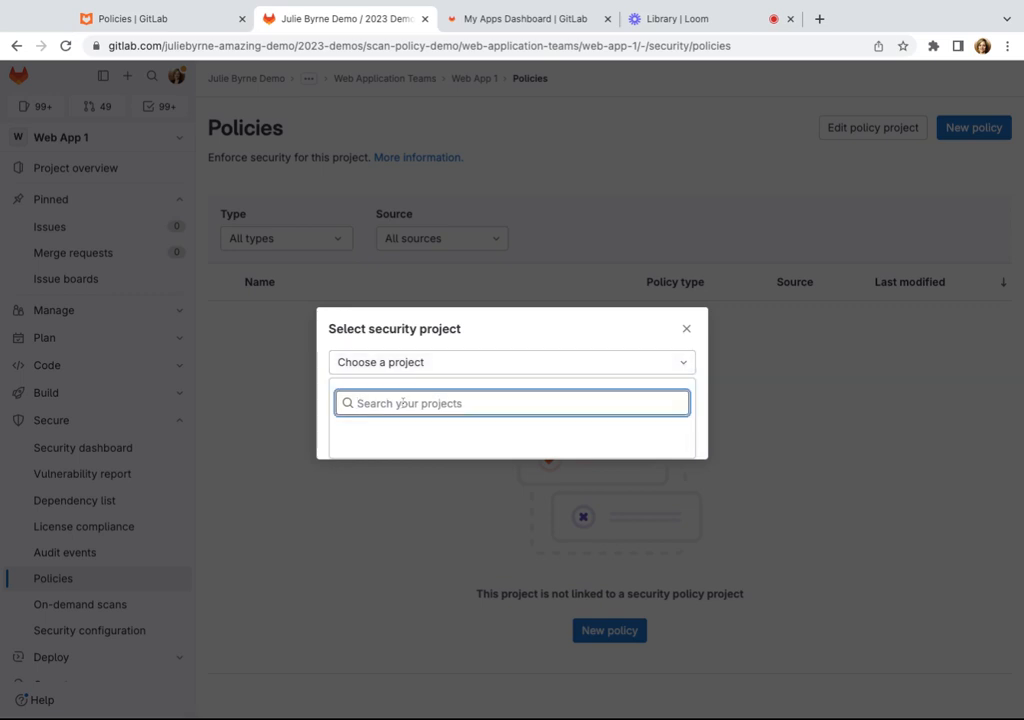
Search the available security projects for "Simply Notes" and look through the matches
{"action": "type", "text": "Simply"}
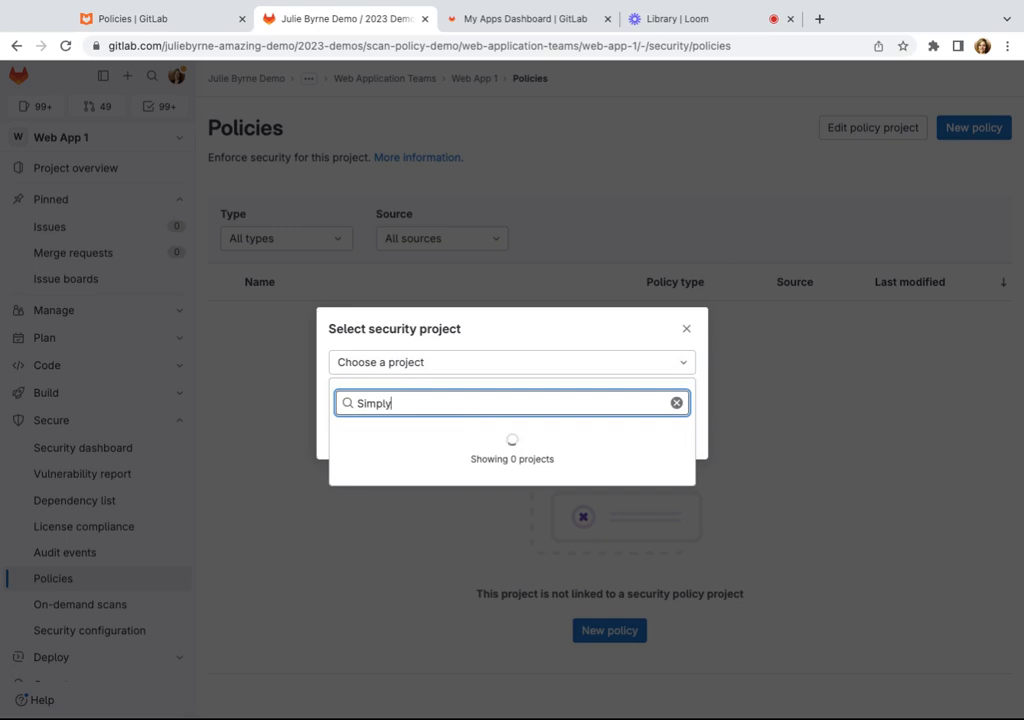
{"action": "type", "text": " Notes"}
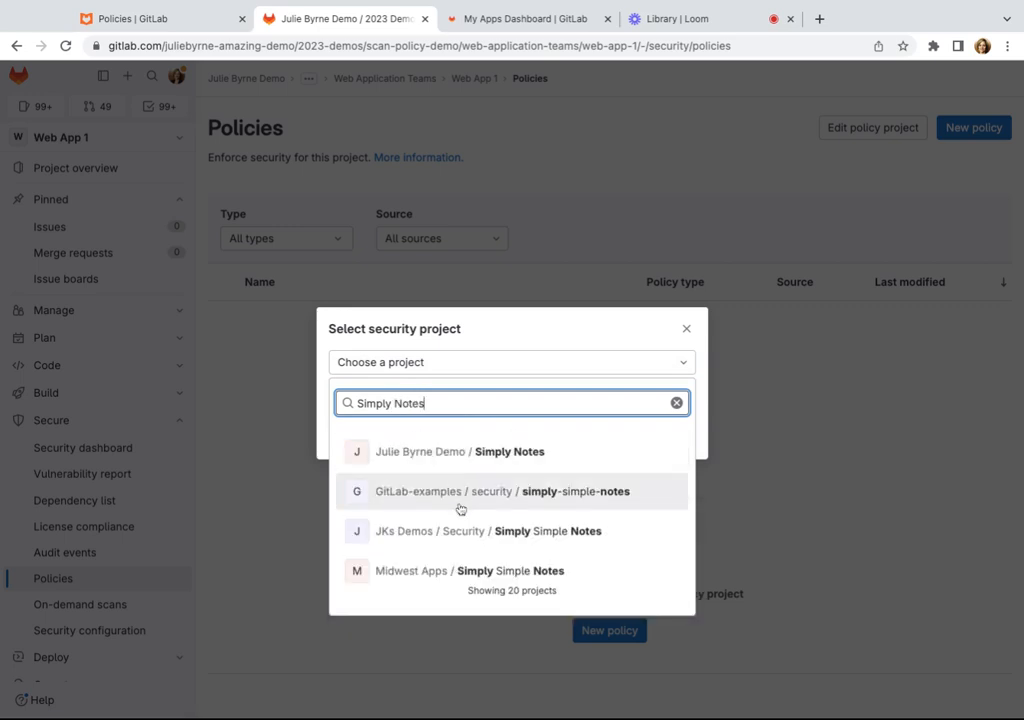
{"action": "scroll", "coordinate": [460, 509], "scroll_direction": "down", "scroll_amount": 3}
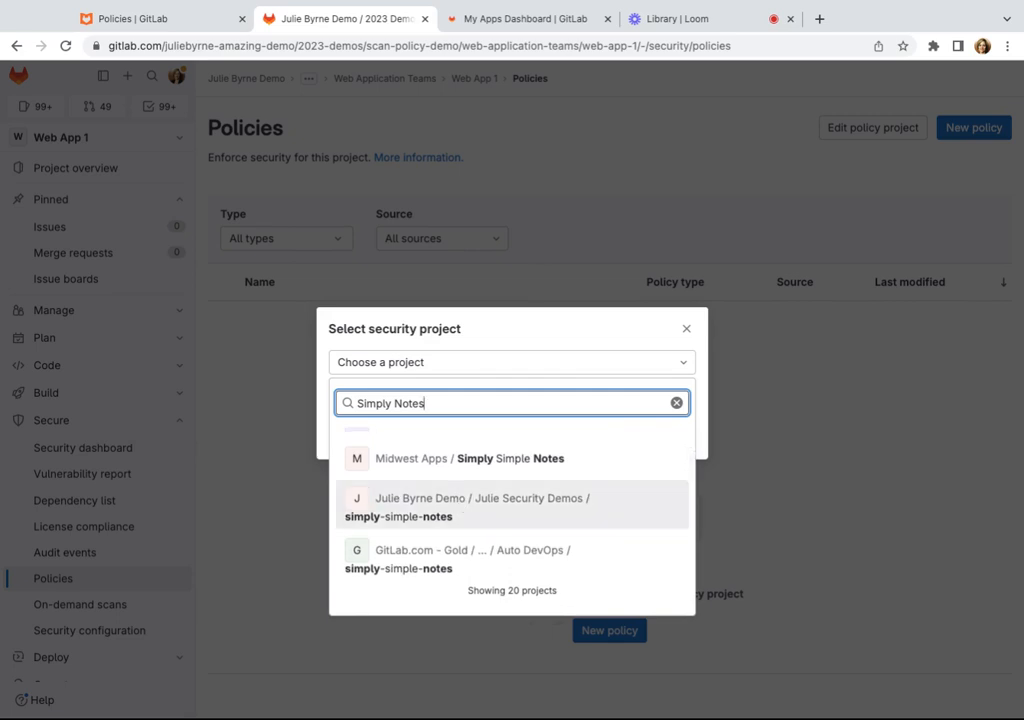
{"action": "scroll", "coordinate": [460, 509], "scroll_direction": "up", "scroll_amount": 3}
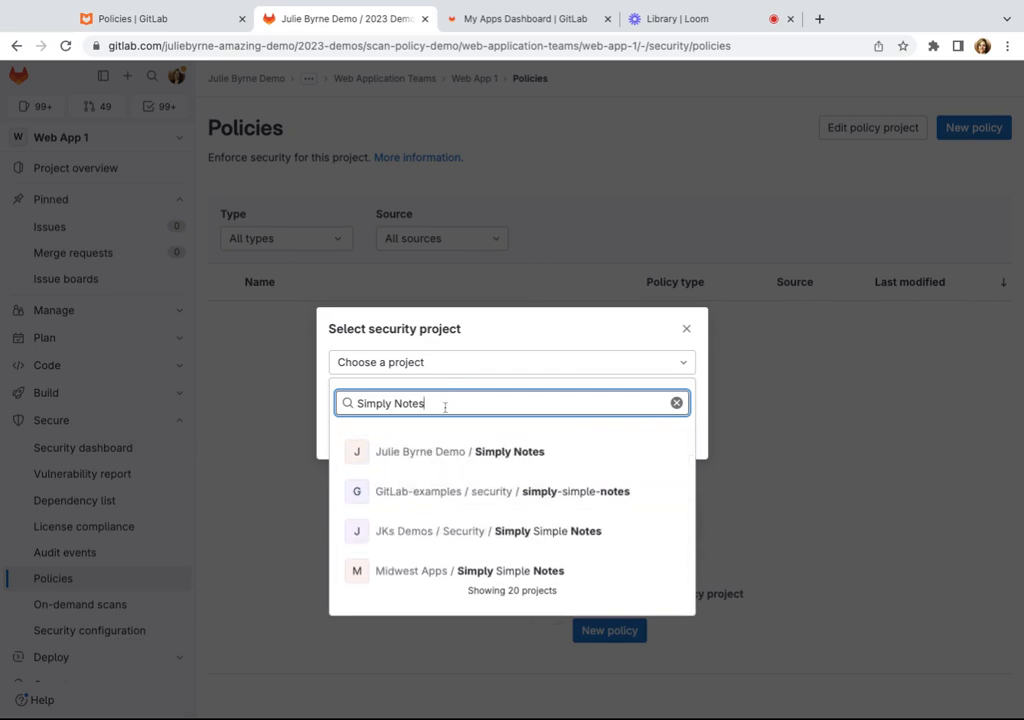
Search for "2023 Demos / Security" instead and link Simply Notes App - Security policy project to Web App 1
{"action": "key", "text": "shift+Left"}
{"action": "key", "text": "shift+Left"}
{"action": "key", "text": "shift+Left"}
{"action": "key", "text": "shift+Left"}
{"action": "key", "text": "shift+Left"}
{"action": "key", "text": "shift+Left"}
{"action": "key", "text": "shift+Left"}
{"action": "key", "text": "shift+Left"}
{"action": "key", "text": "shift+Left"}
{"action": "key", "text": "shift+Left"}
{"action": "key", "text": "shift+Left"}
{"action": "key", "text": "shift+Left"}
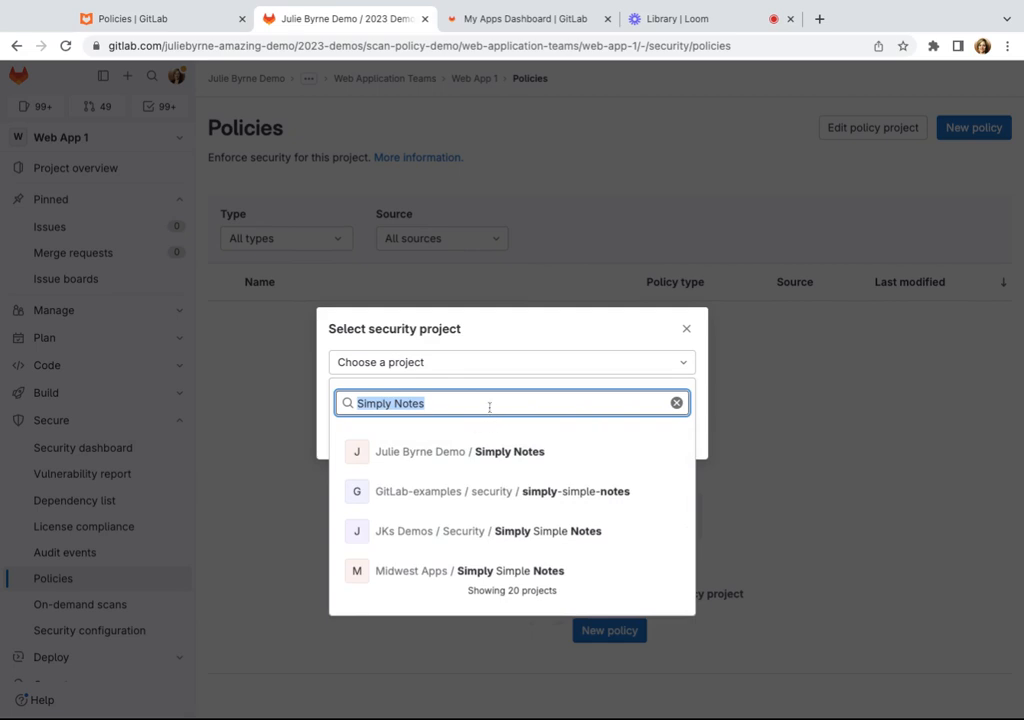
{"action": "type", "text": "2023 Demos"}
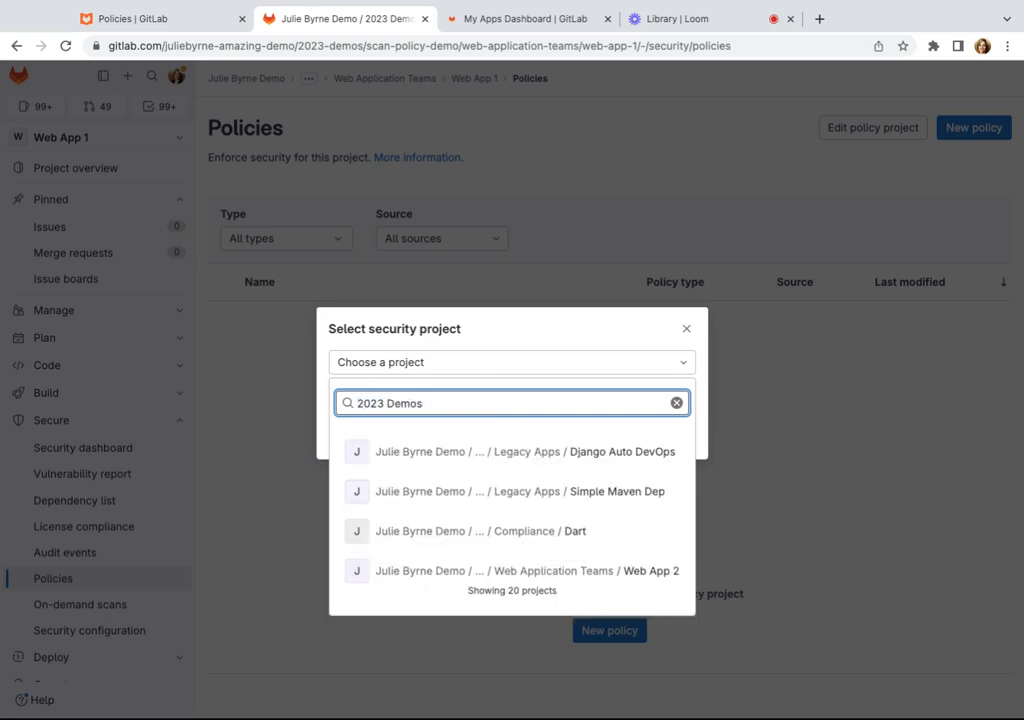
{"action": "type", "text": "/ Security"}
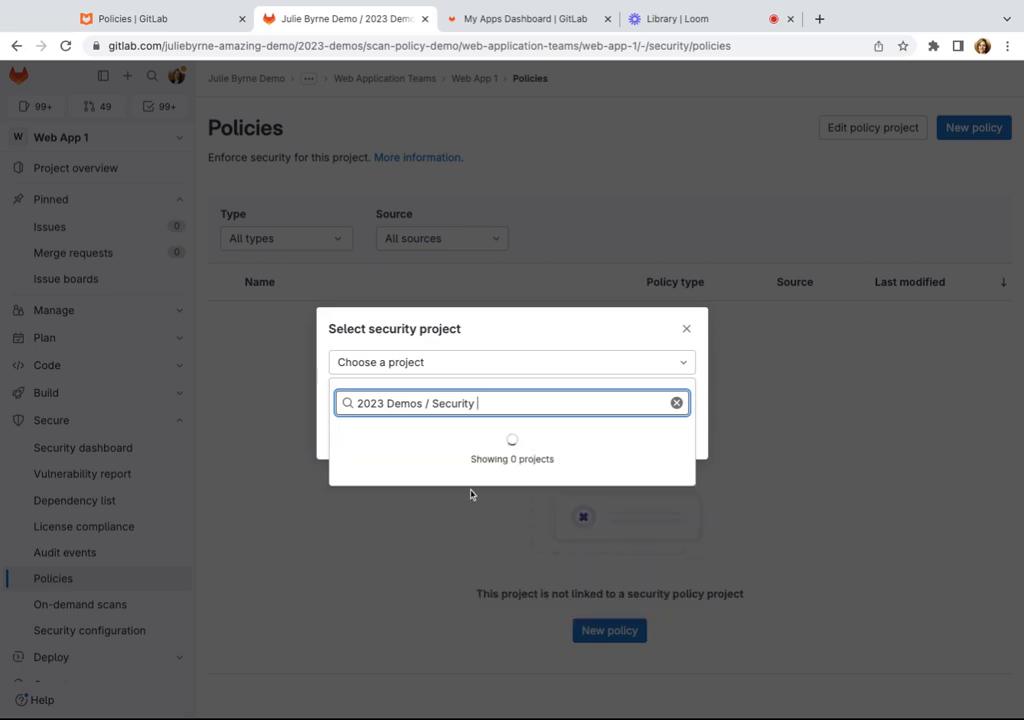
{"action": "scroll", "coordinate": [467, 507], "scroll_direction": "down", "scroll_amount": 1}
{"action": "scroll", "coordinate": [467, 507], "scroll_direction": "down", "scroll_amount": 5}
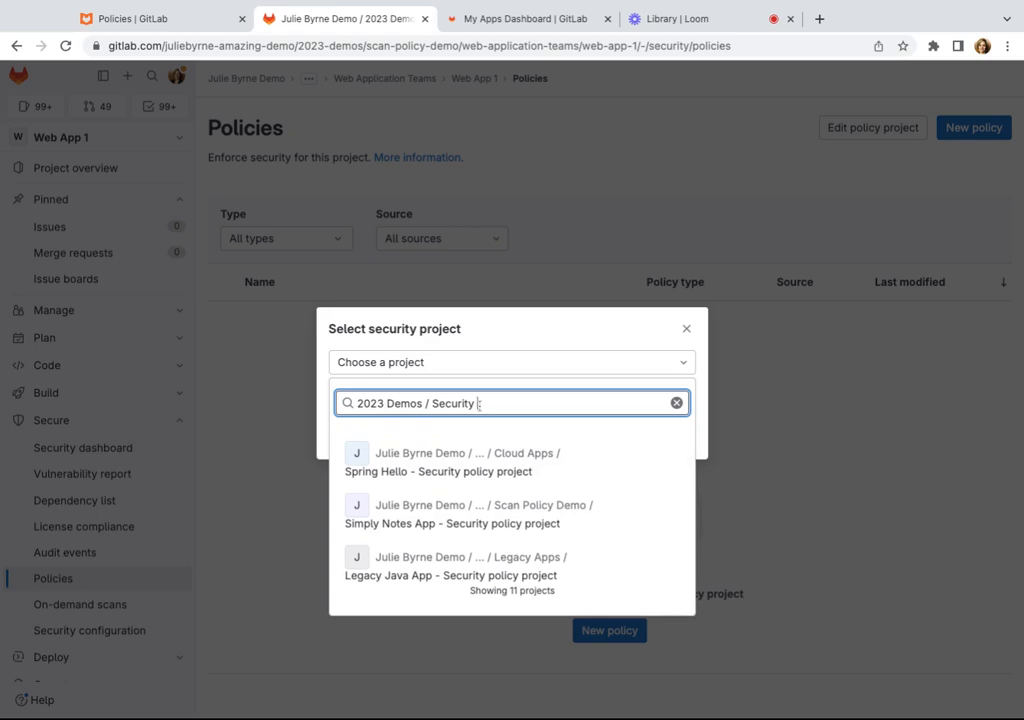
{"action": "left_click", "coordinate": [446, 523]}
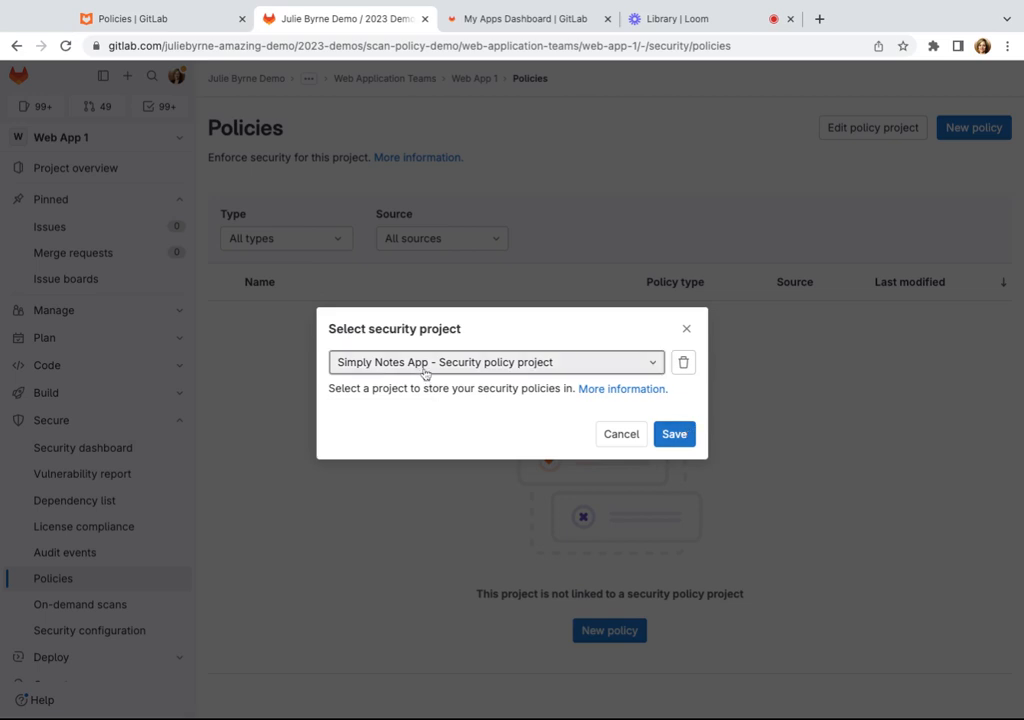
{"action": "left_click", "coordinate": [673, 436]}
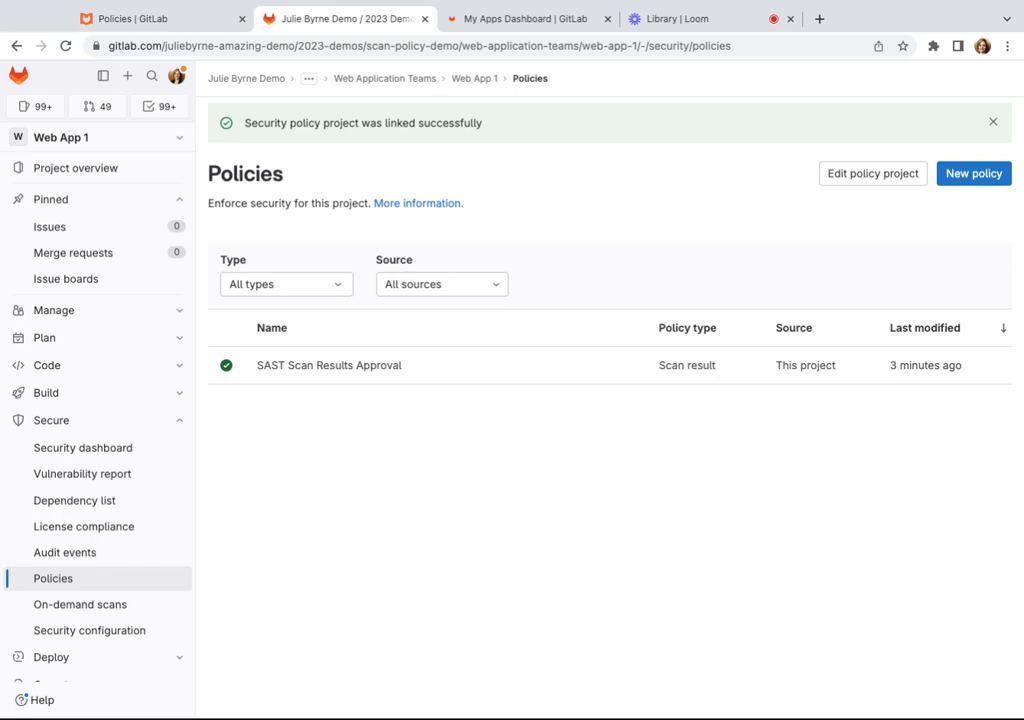
Show Web App 1's full group path and review the details of the SAST Scan Results Approval policy
{"action": "left_click", "coordinate": [307, 80]}
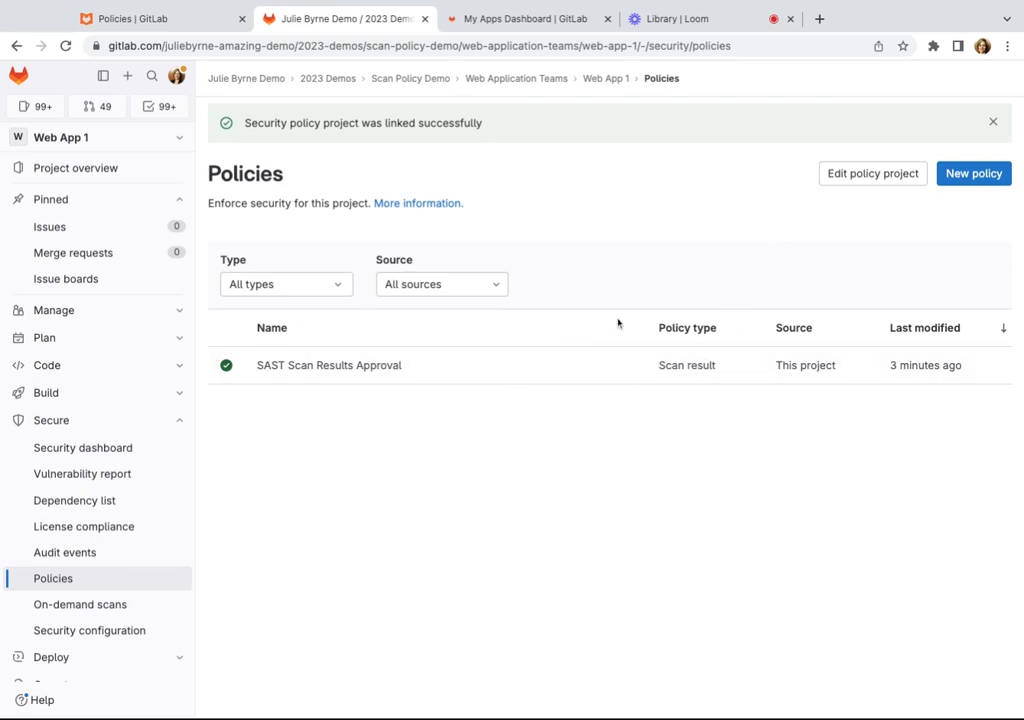
{"action": "left_click", "coordinate": [490, 372]}
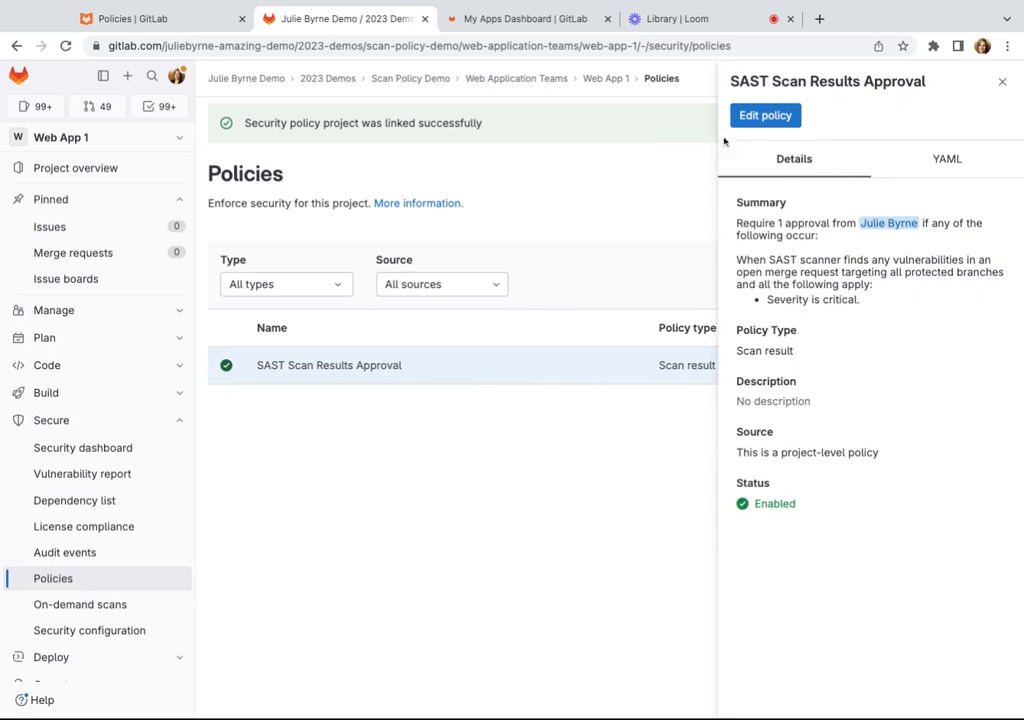
{"action": "left_click", "coordinate": [1001, 82]}
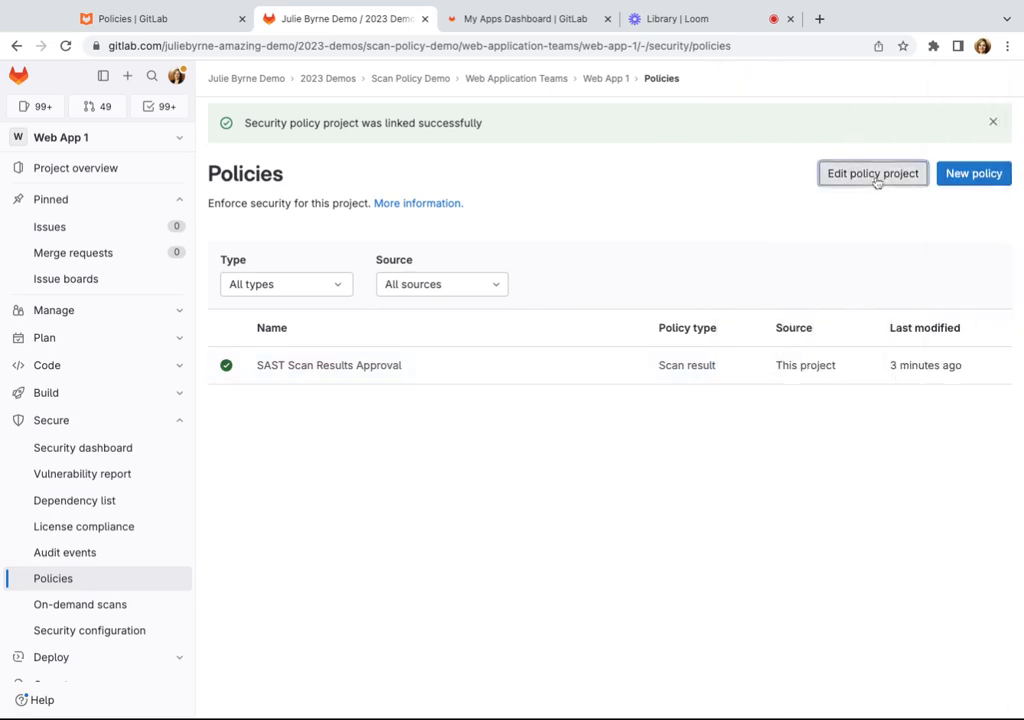
Unlink the security policy project from Web App 1 and save the change
{"action": "left_click", "coordinate": [874, 175]}
{"action": "left_click", "coordinate": [684, 365]}
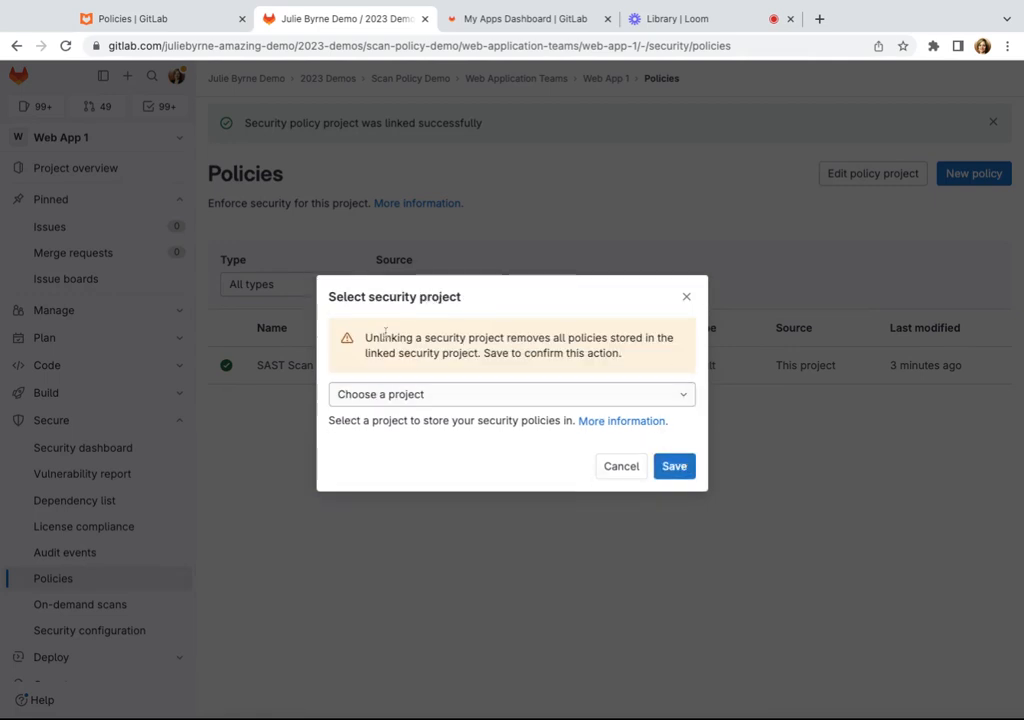
{"action": "left_click", "coordinate": [678, 467]}
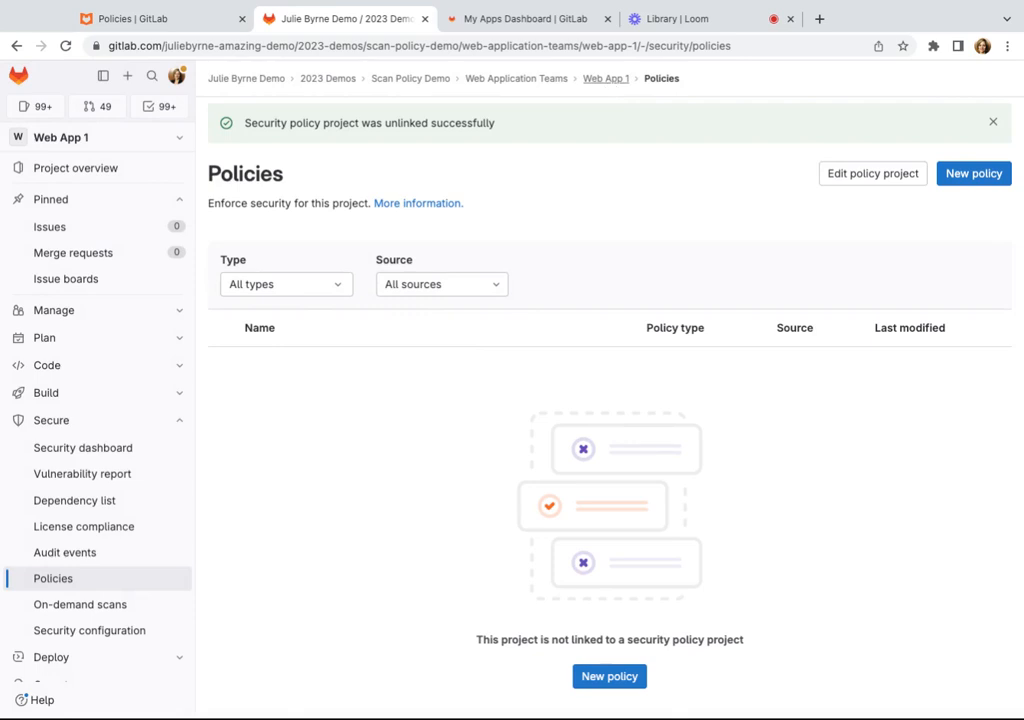
Go up to the Web Application Teams group and open its security policies
{"action": "left_click", "coordinate": [501, 84]}
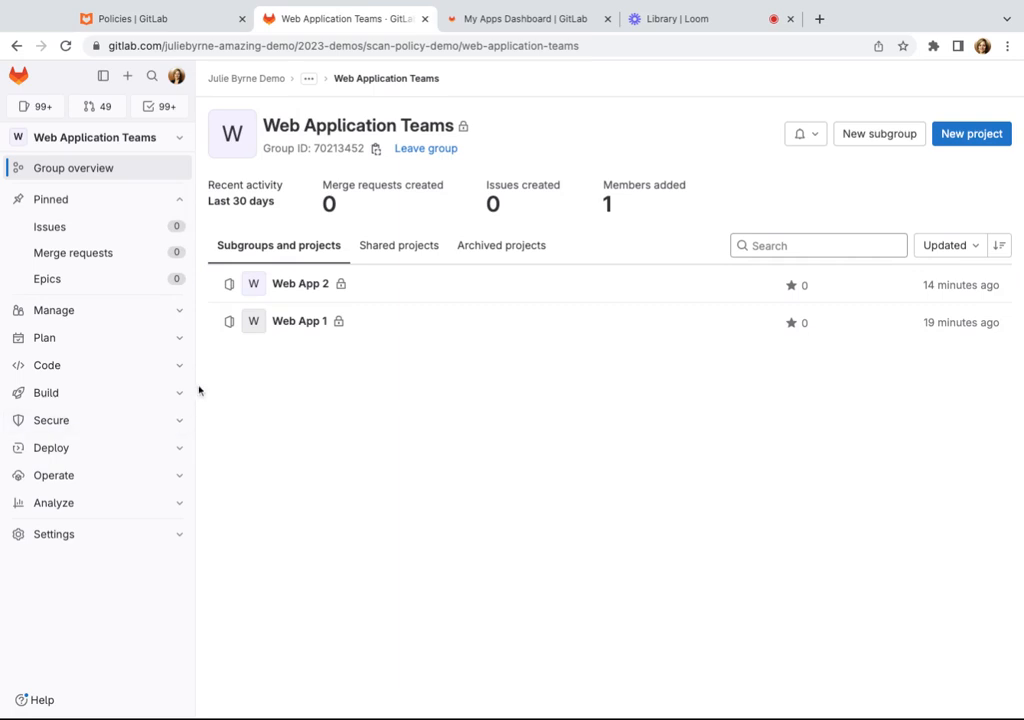
{"action": "left_click", "coordinate": [181, 422]}
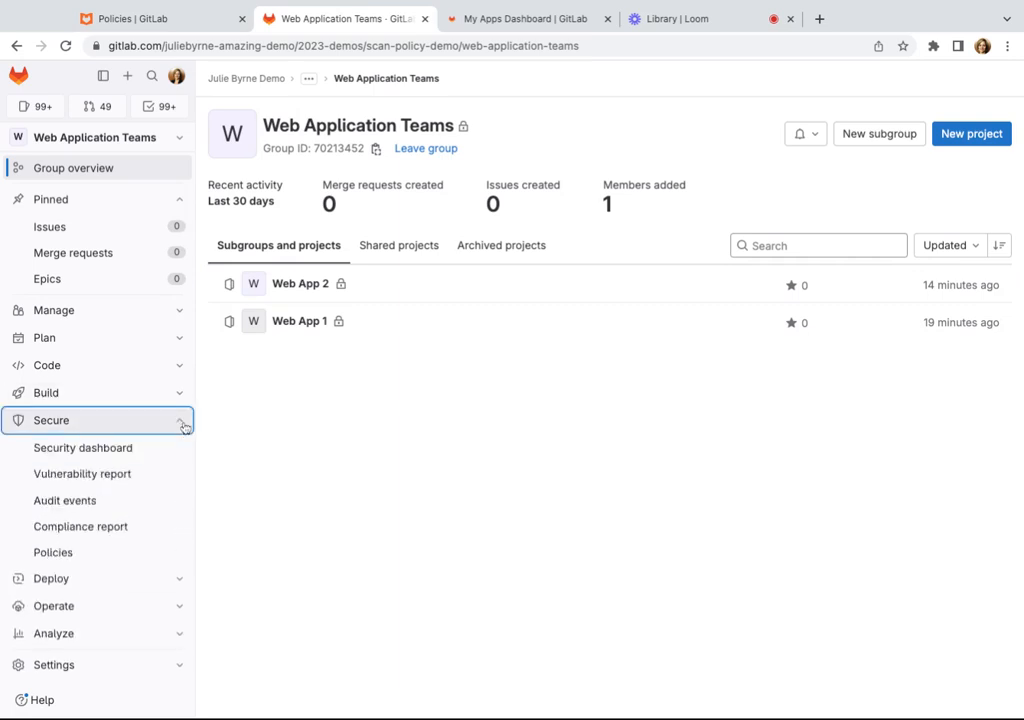
{"action": "left_click", "coordinate": [92, 553]}
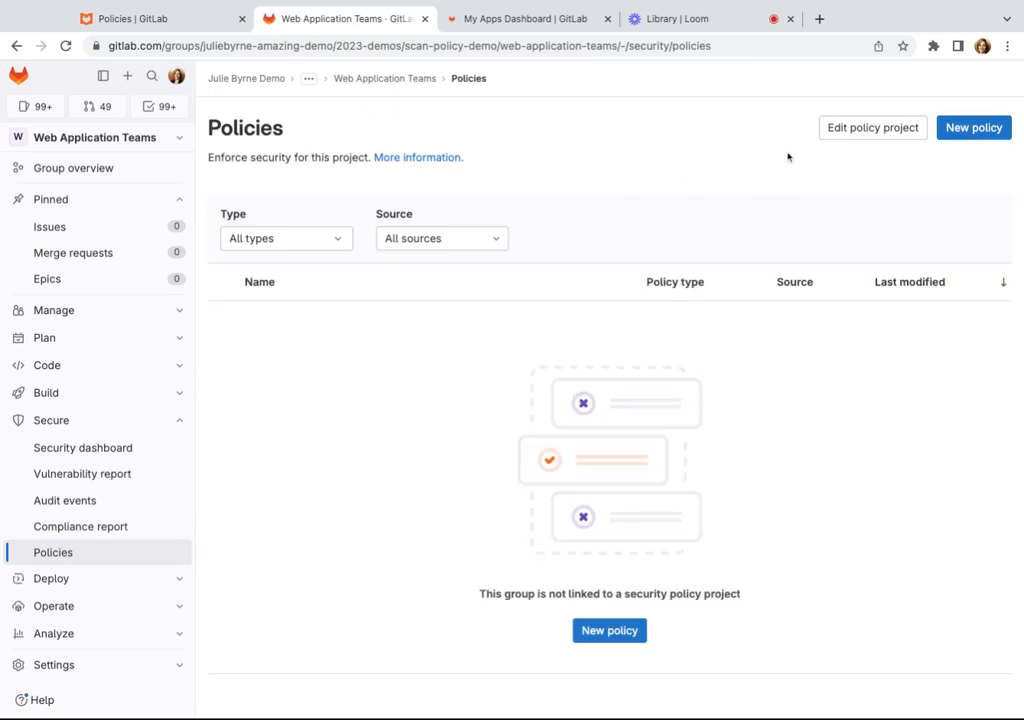
Start choosing a security policy project for the Web Application Teams group and search for "2023 Demos / Security"
{"action": "left_click", "coordinate": [831, 135]}
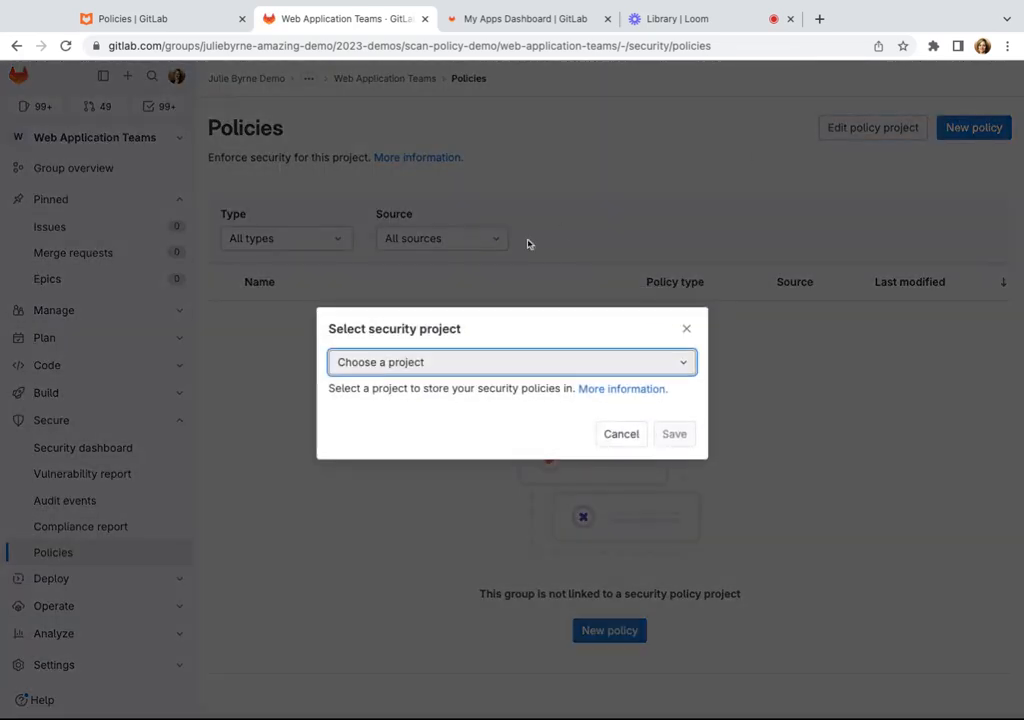
{"action": "left_click", "coordinate": [552, 366]}
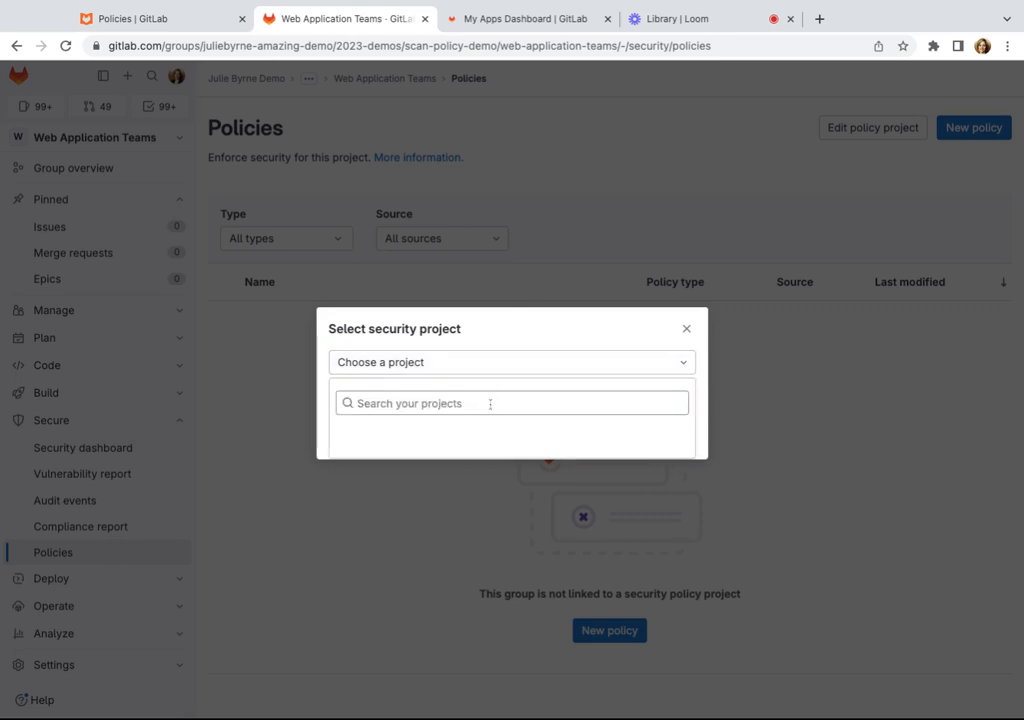
{"action": "type", "text": "2023"}
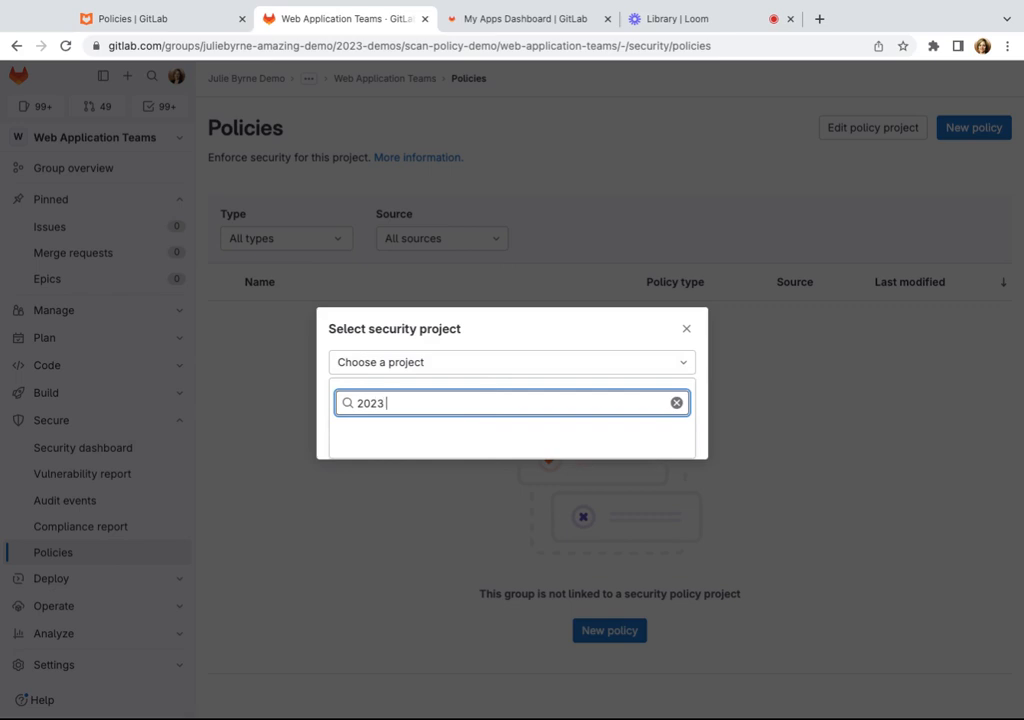
{"action": "type", "text": " Demos / Securit"}
{"action": "key", "text": "BackSpace"}
{"action": "key", "text": "BackSpace"}
{"action": "type", "text": "ity"}
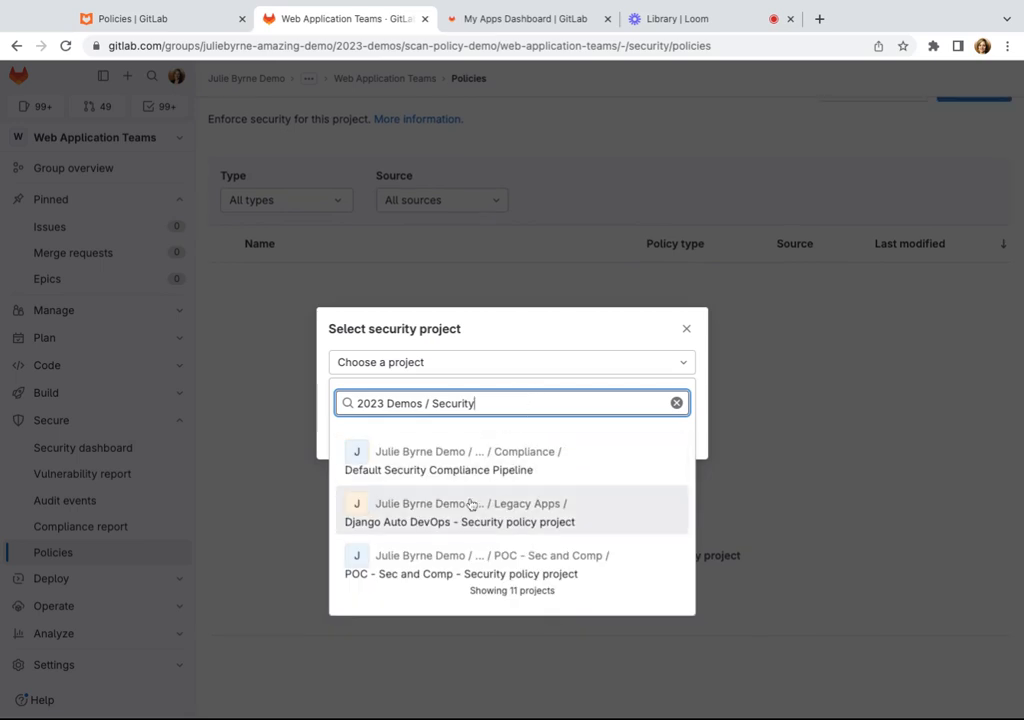
Select Simply Notes App - Security policy project from the matches and save it as the group's linked policy project
{"action": "scroll", "coordinate": [471, 504], "scroll_direction": "down", "scroll_amount": 3}
{"action": "scroll", "coordinate": [471, 503], "scroll_direction": "down", "scroll_amount": 2}
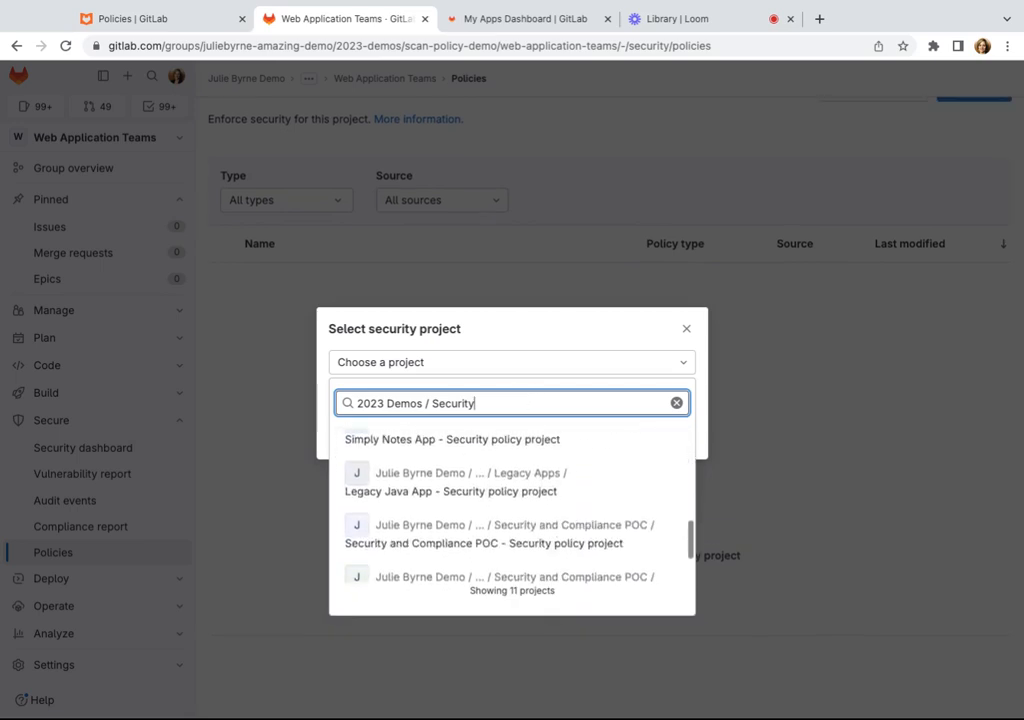
{"action": "scroll", "coordinate": [471, 503], "scroll_direction": "up", "scroll_amount": 2}
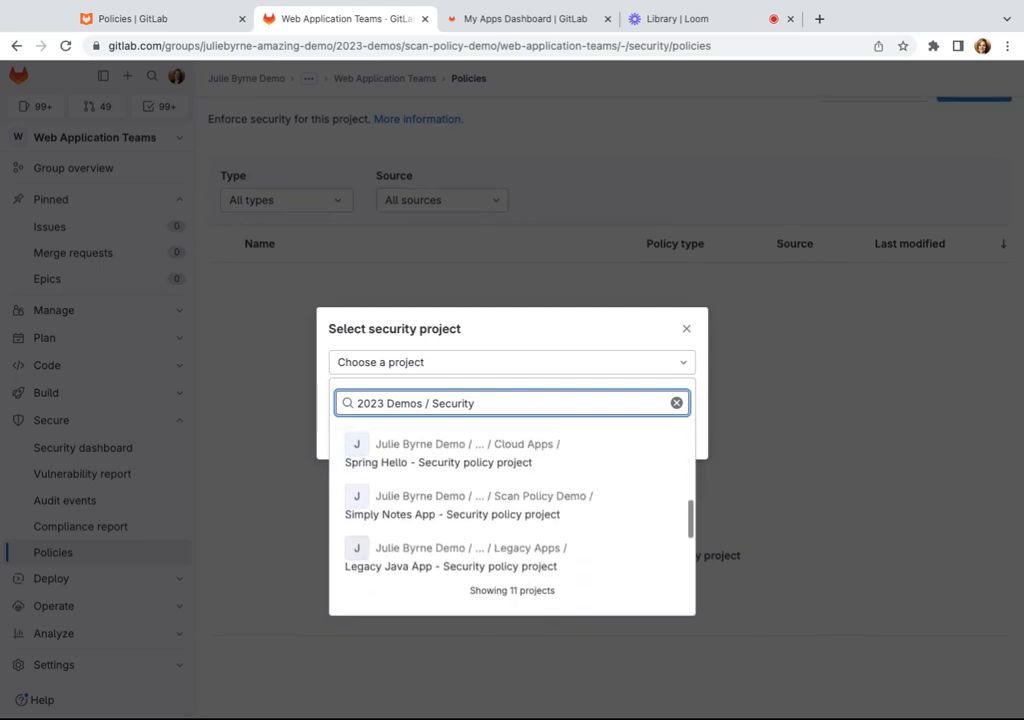
{"action": "left_click", "coordinate": [398, 521]}
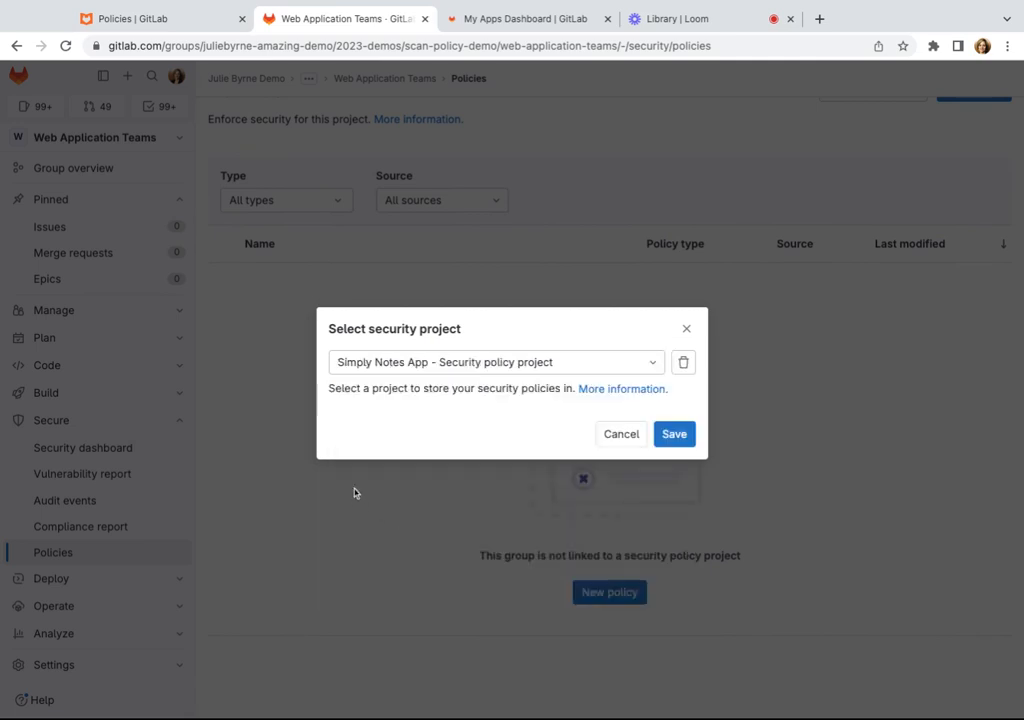
{"action": "left_click", "coordinate": [673, 435]}
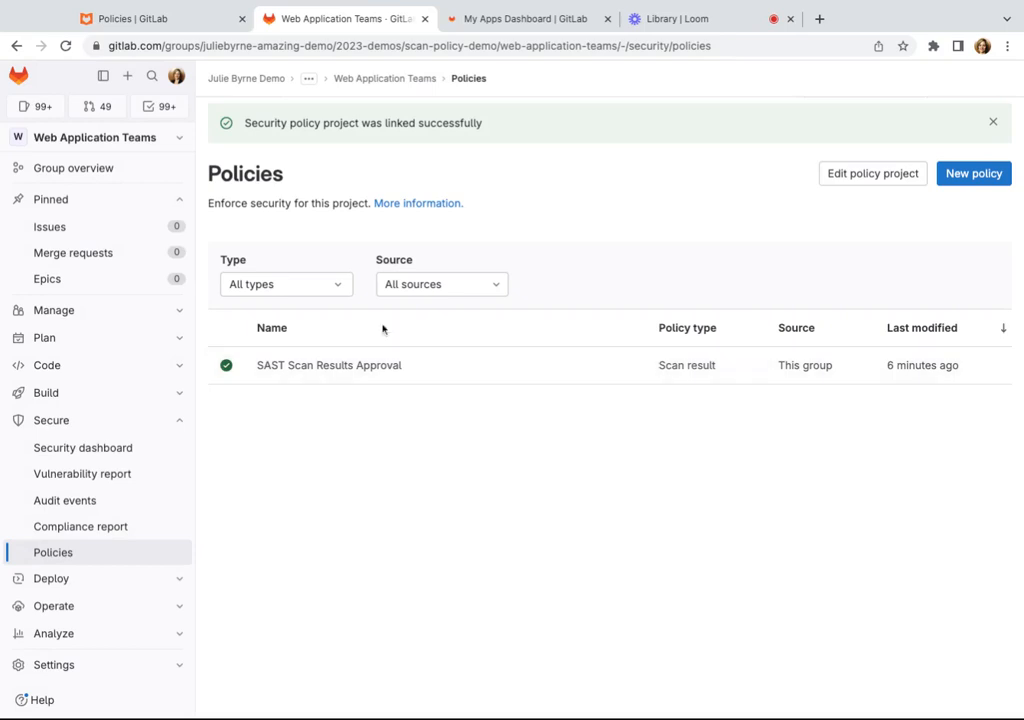
Go to the Web App 2 project in the Web Application Teams group and open its security policies
{"action": "left_click", "coordinate": [377, 80]}
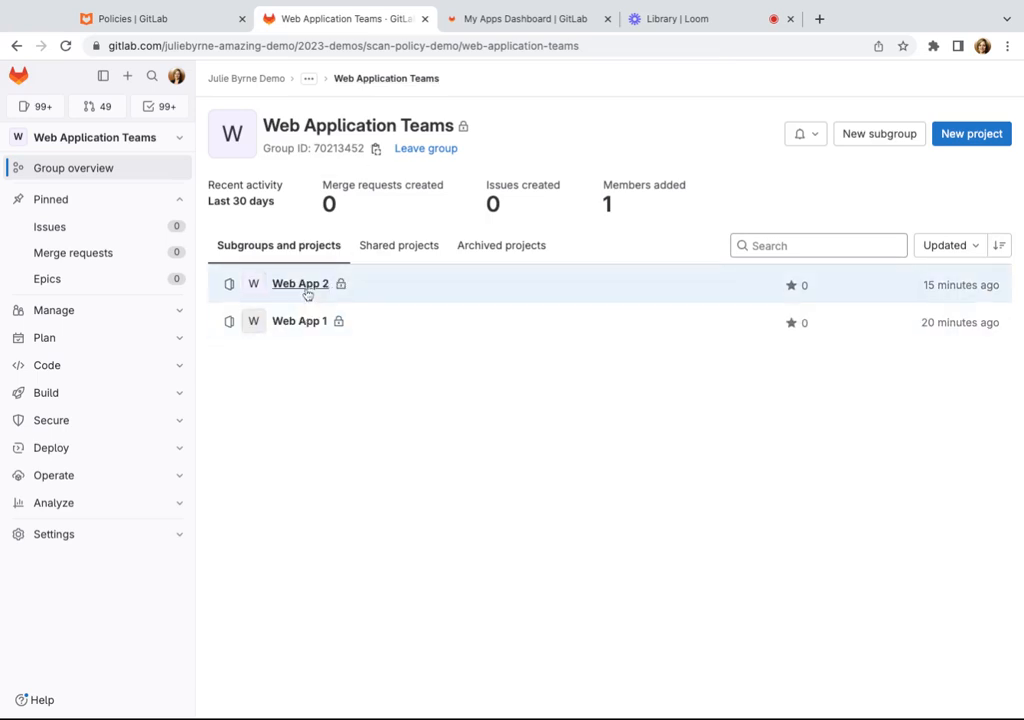
{"action": "left_click", "coordinate": [303, 285]}
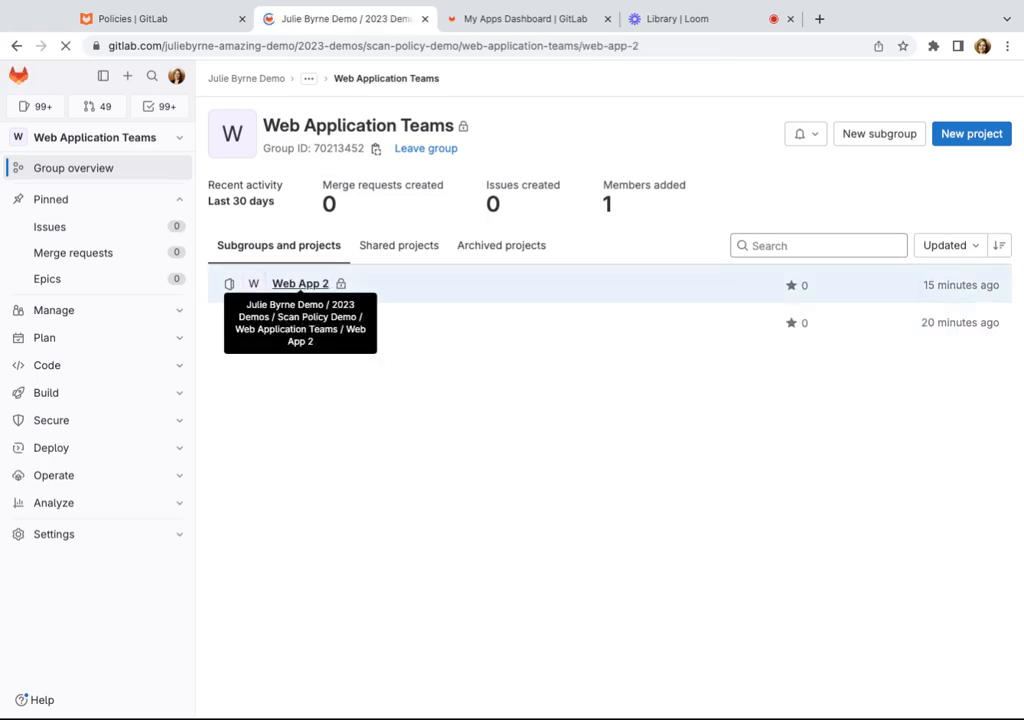
{"action": "left_click", "coordinate": [180, 424]}
{"action": "left_click", "coordinate": [73, 580]}
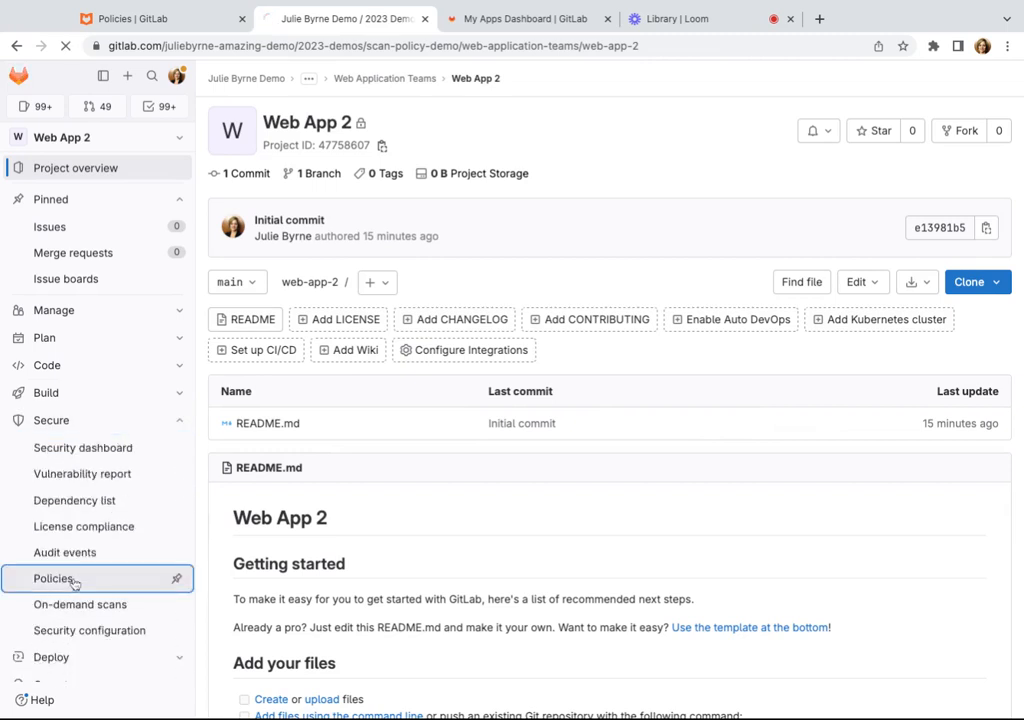